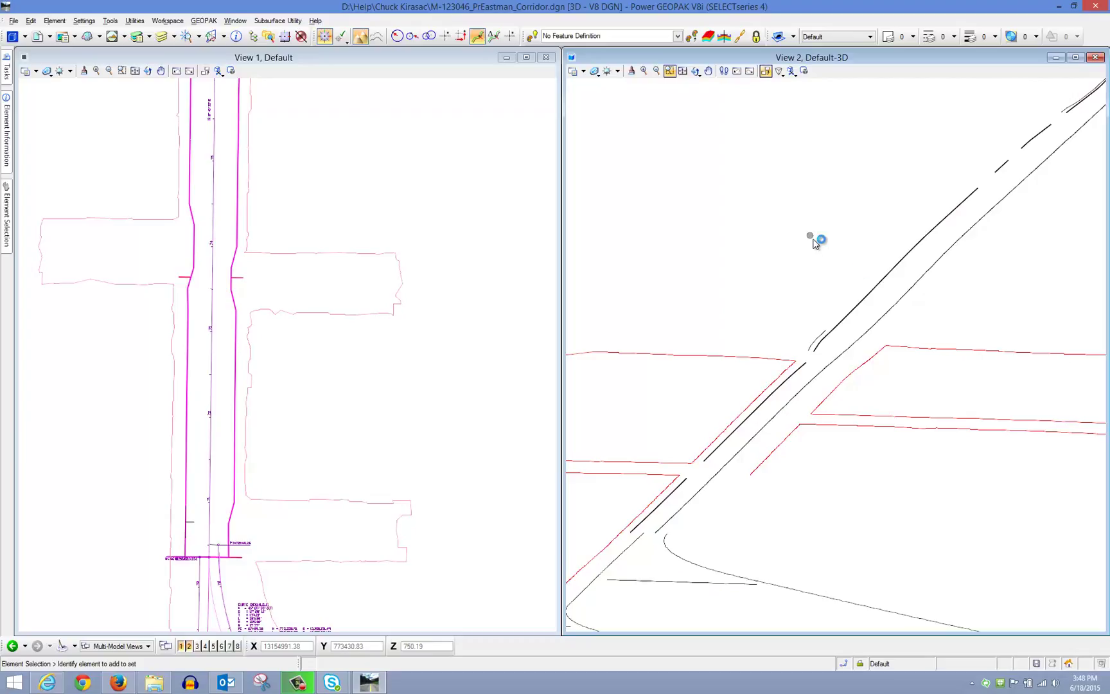
Step: Select and deselect the EATOCL curb line in View 2, then make plan View 1 active
click(832, 332)
click(826, 363)
click(131, 149)
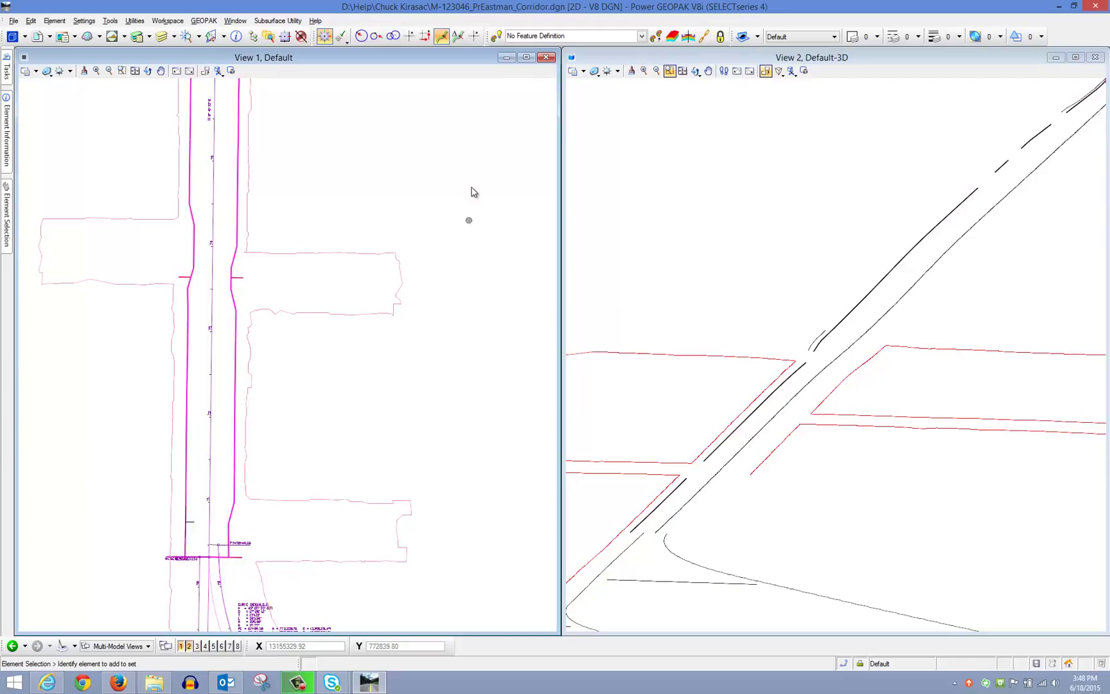
Step: Create a plan element from the 3D curb line in View 2 with Plan By 3D Element
mouse_move(7, 66)
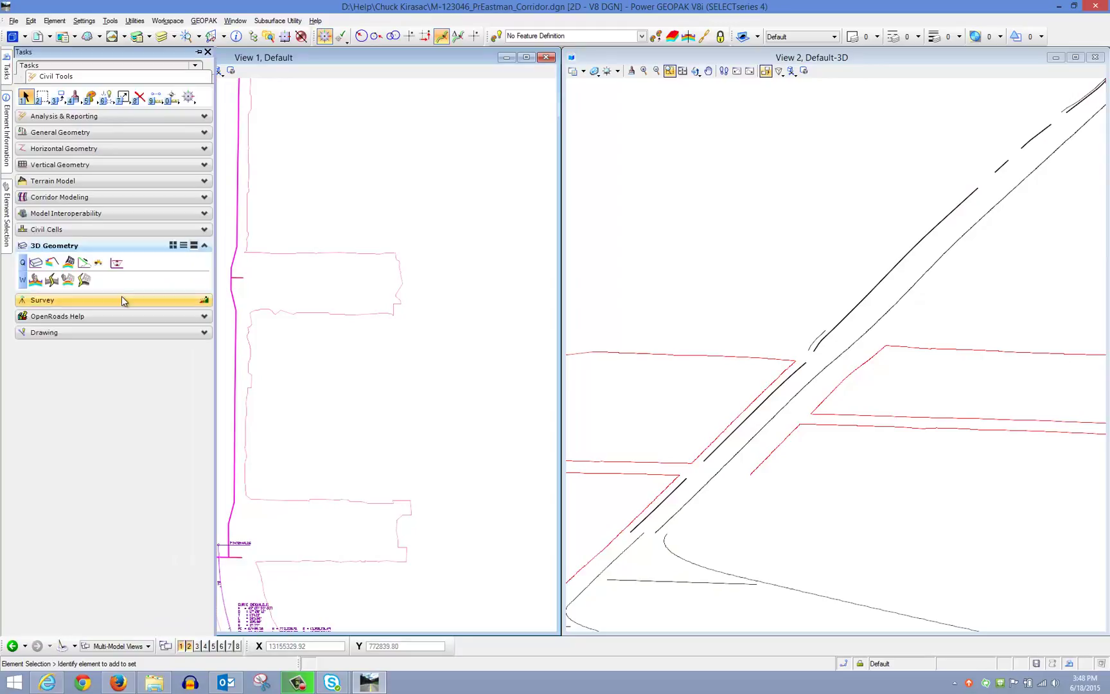
click(100, 263)
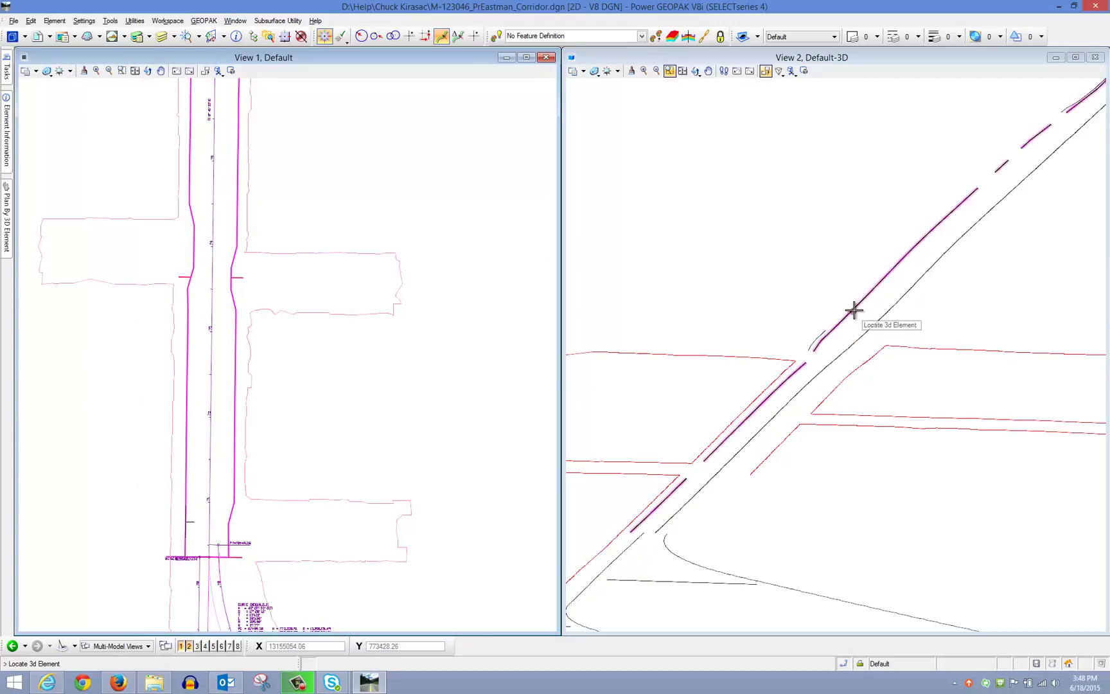
click(854, 310)
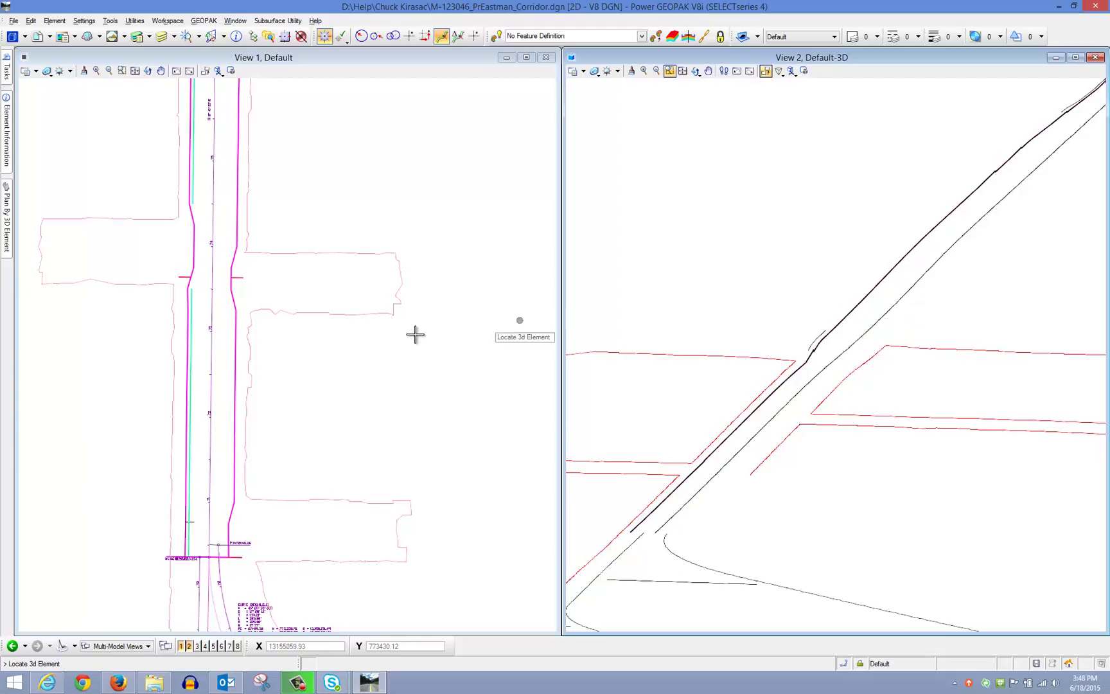
right_click(197, 313)
Step: Select the new EATOCL1 plan line and open its profile model
scroll(198, 243, down, 1)
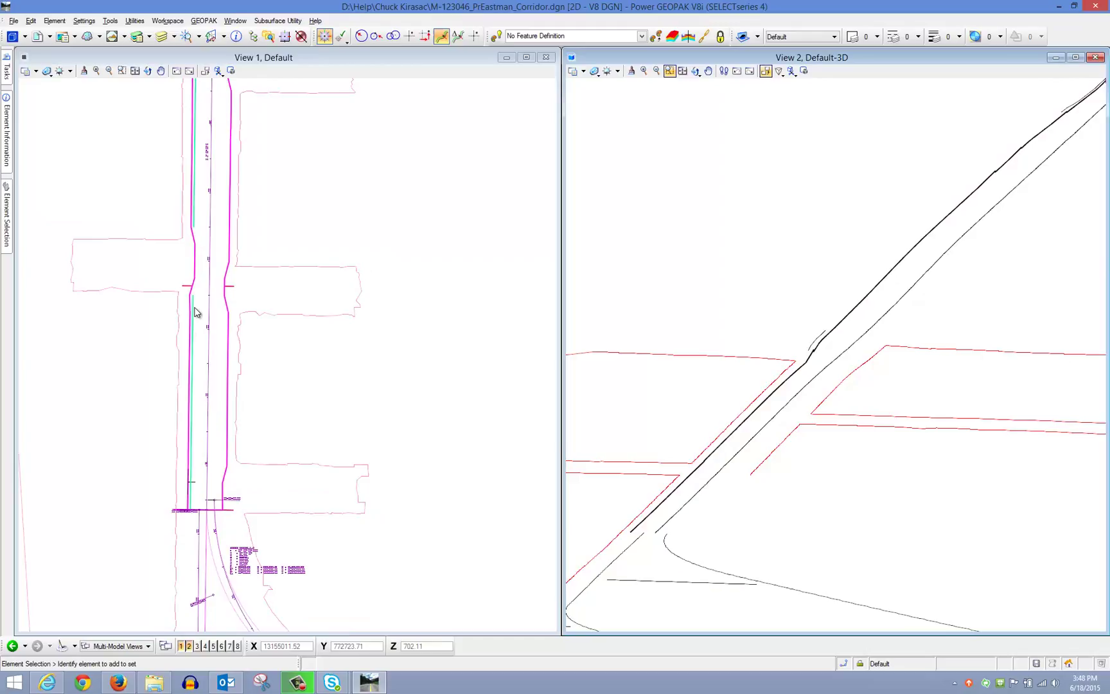
click(196, 226)
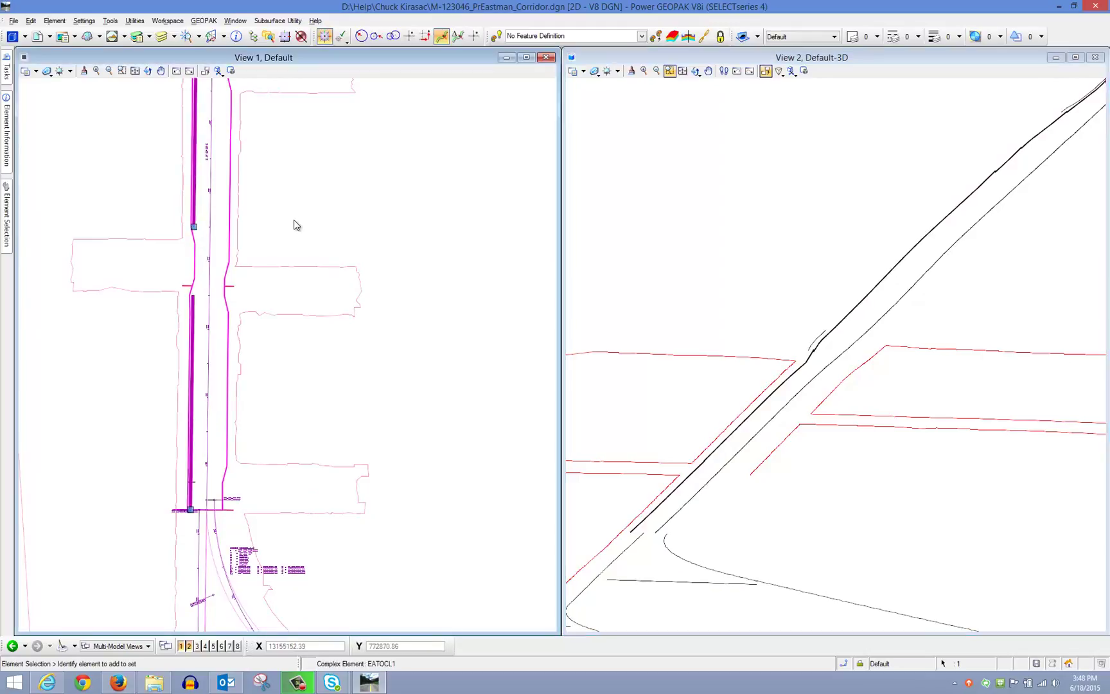
mouse_move(196, 200)
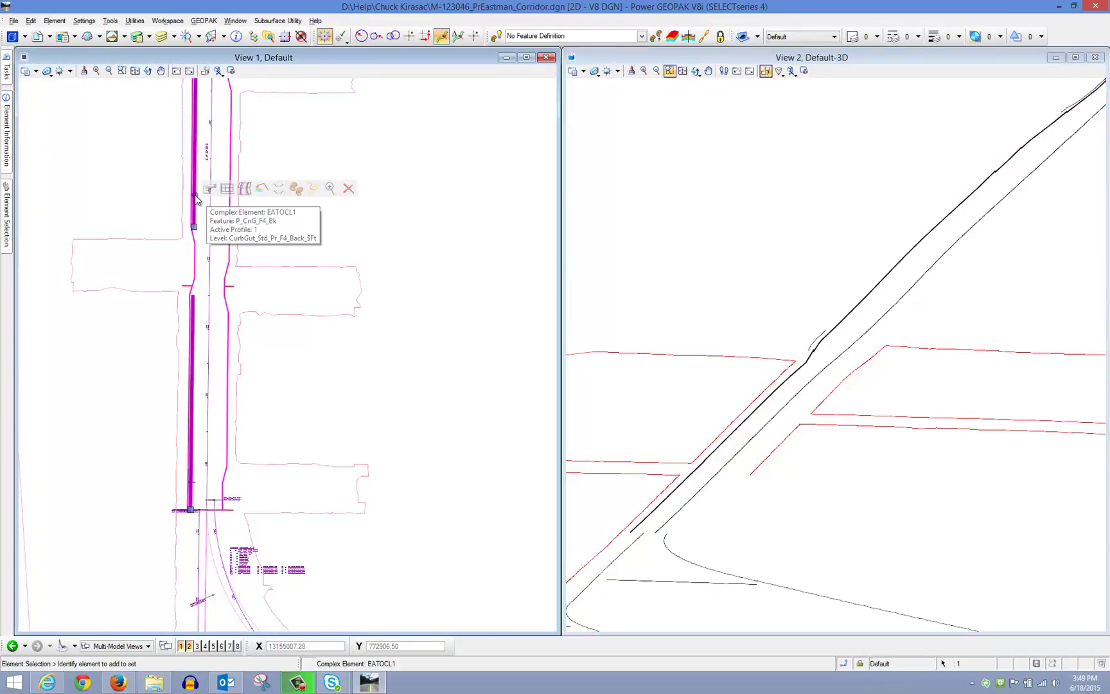
click(226, 189)
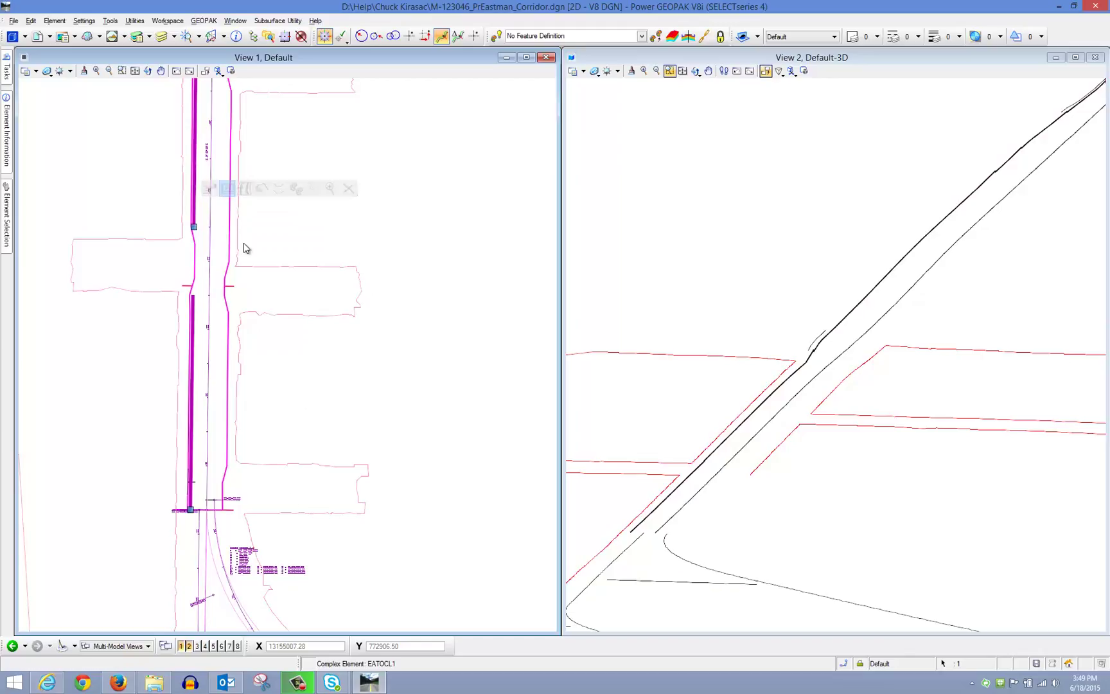
click(212, 646)
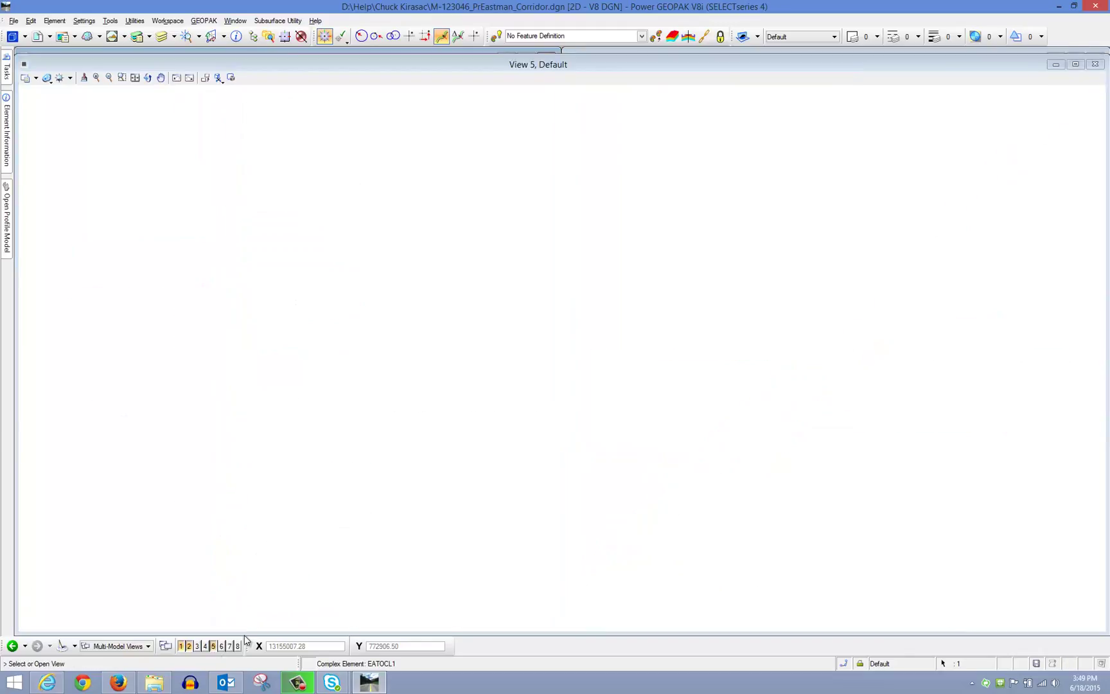
click(414, 349)
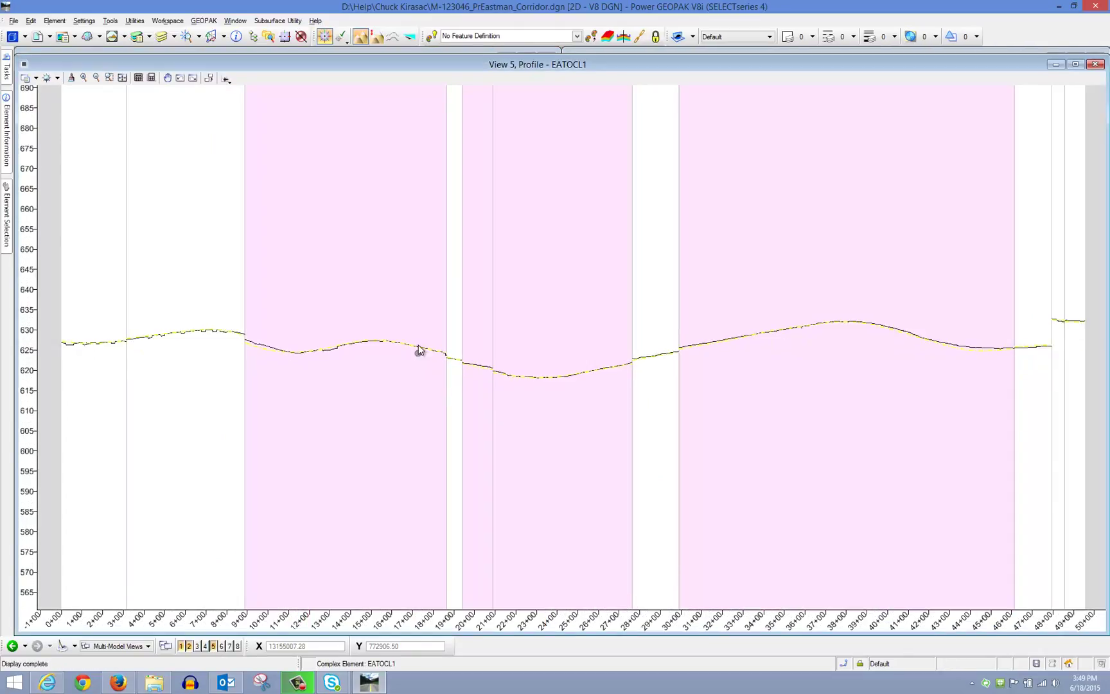
scroll(310, 382, up, 6)
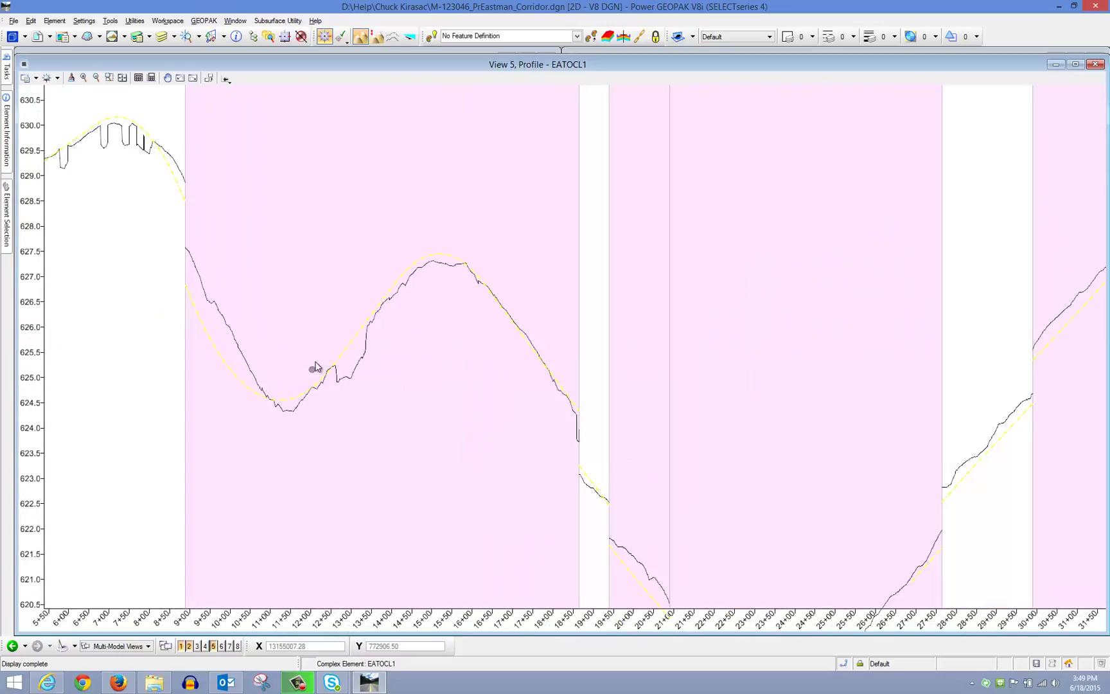
click(379, 335)
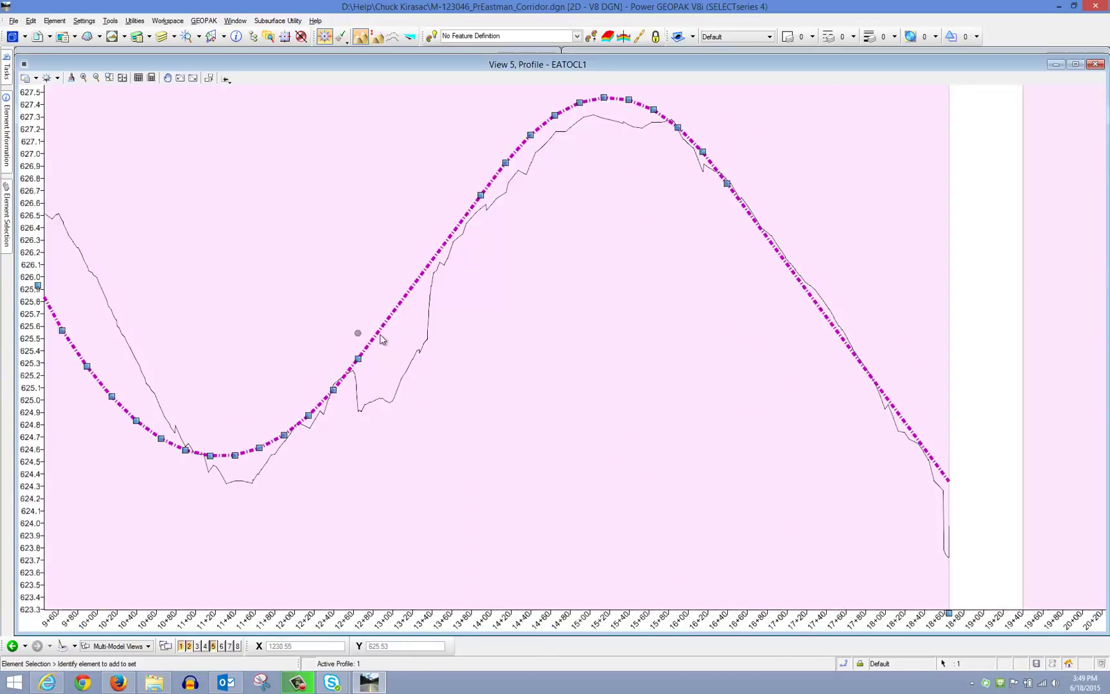
scroll(386, 335, down, 2)
click(467, 377)
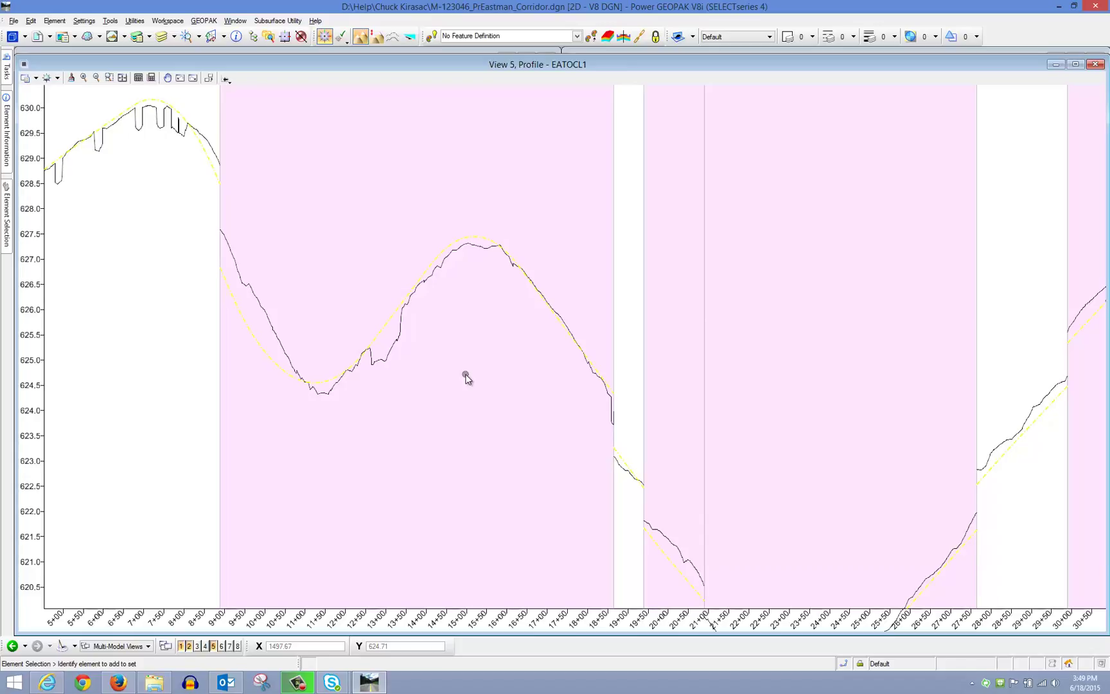
scroll(197, 202, up, 3)
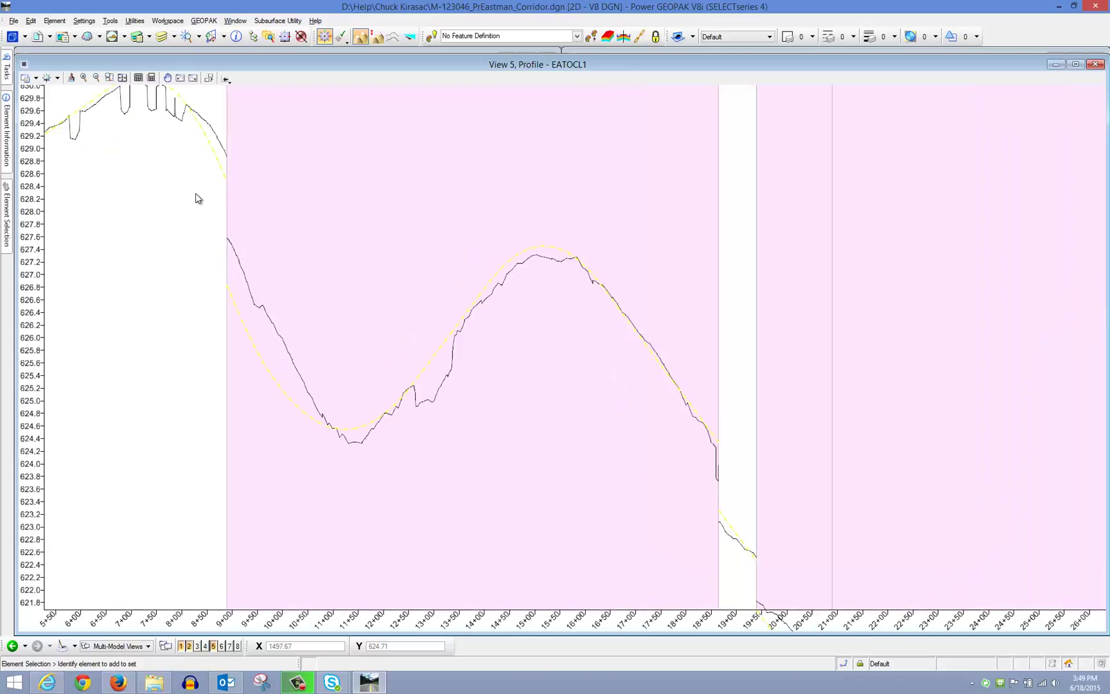
click(233, 151)
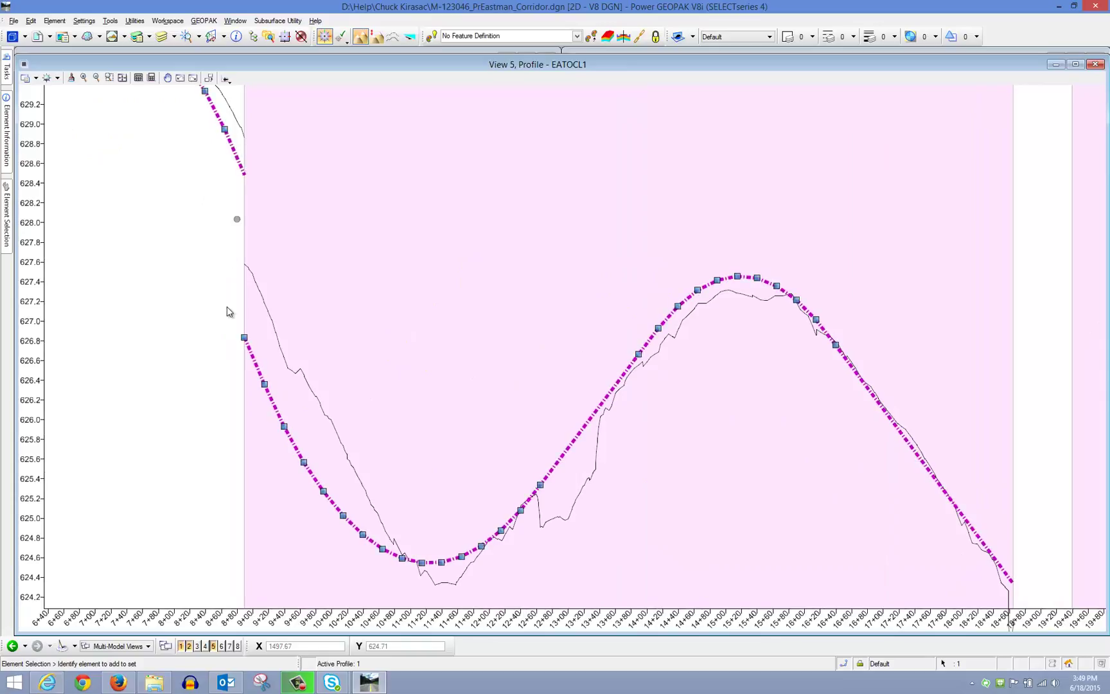
scroll(304, 243, down, 5)
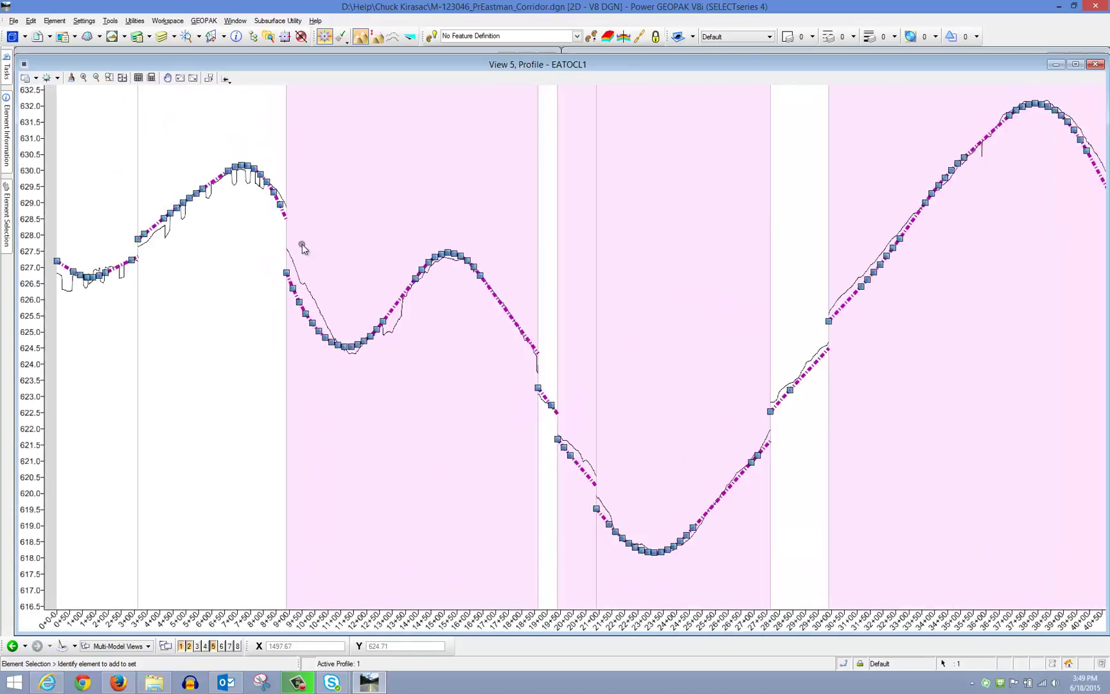
click(490, 232)
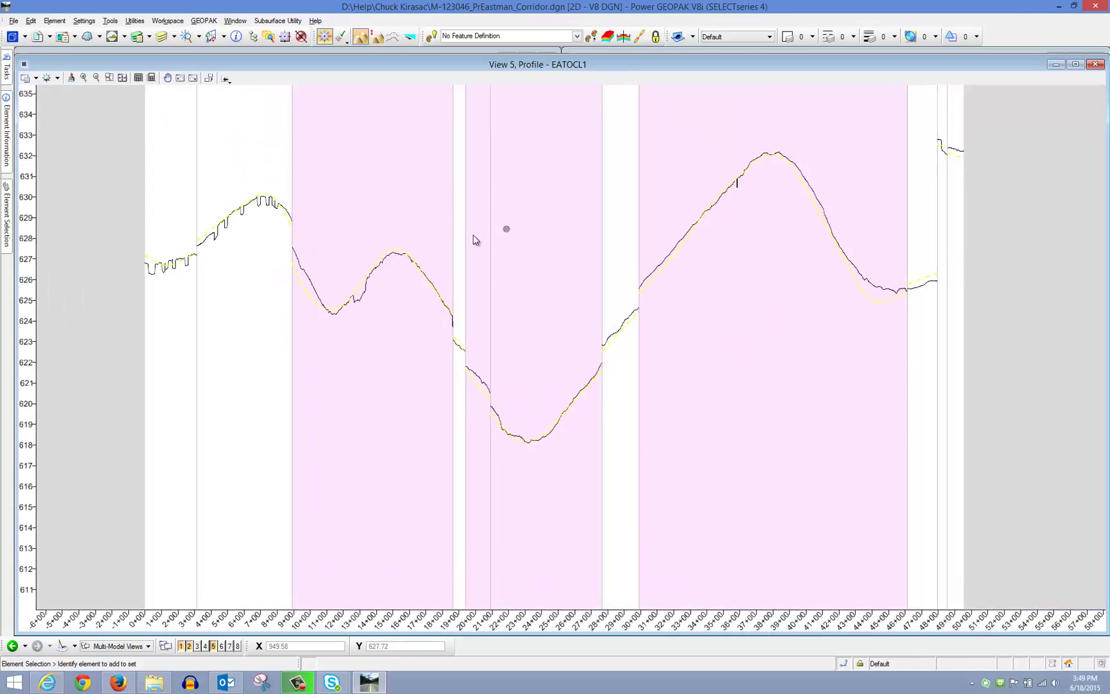
click(1090, 67)
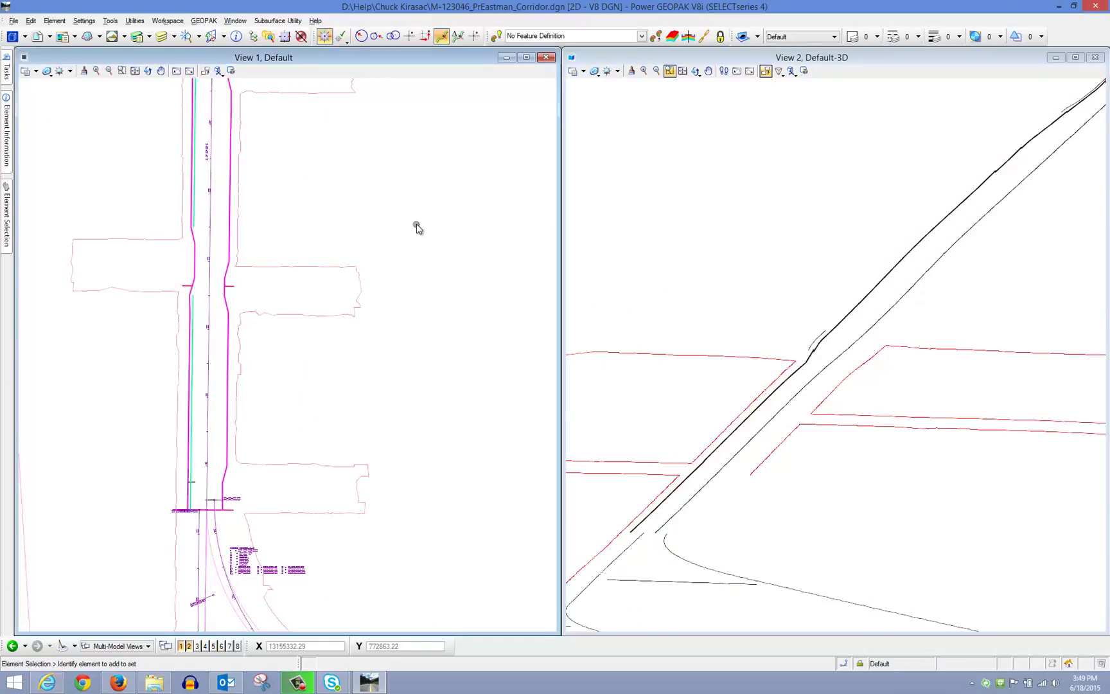
Step: Save the PrEastman corridor design file and clear the Eastman_D selection
click(13, 21)
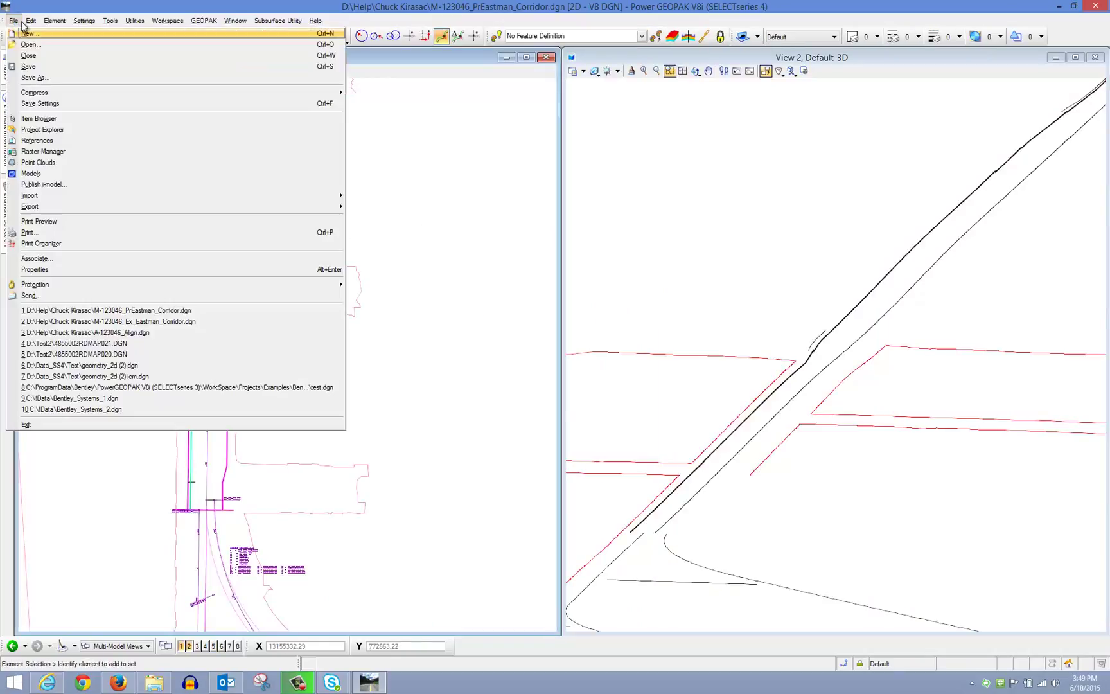
click(174, 67)
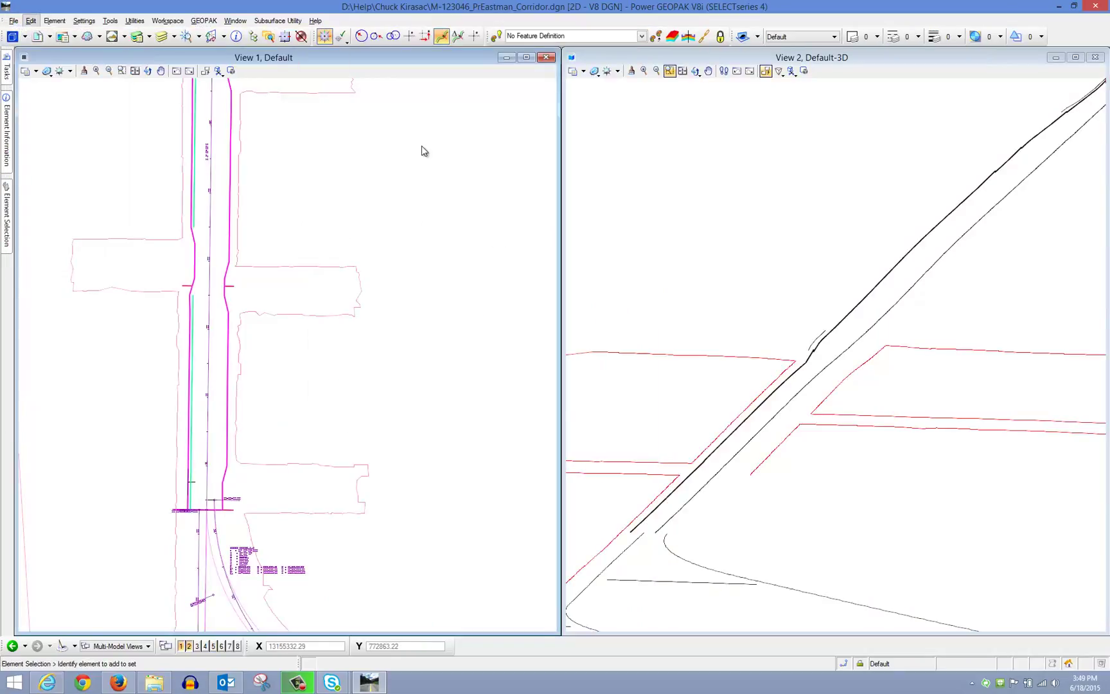
click(213, 209)
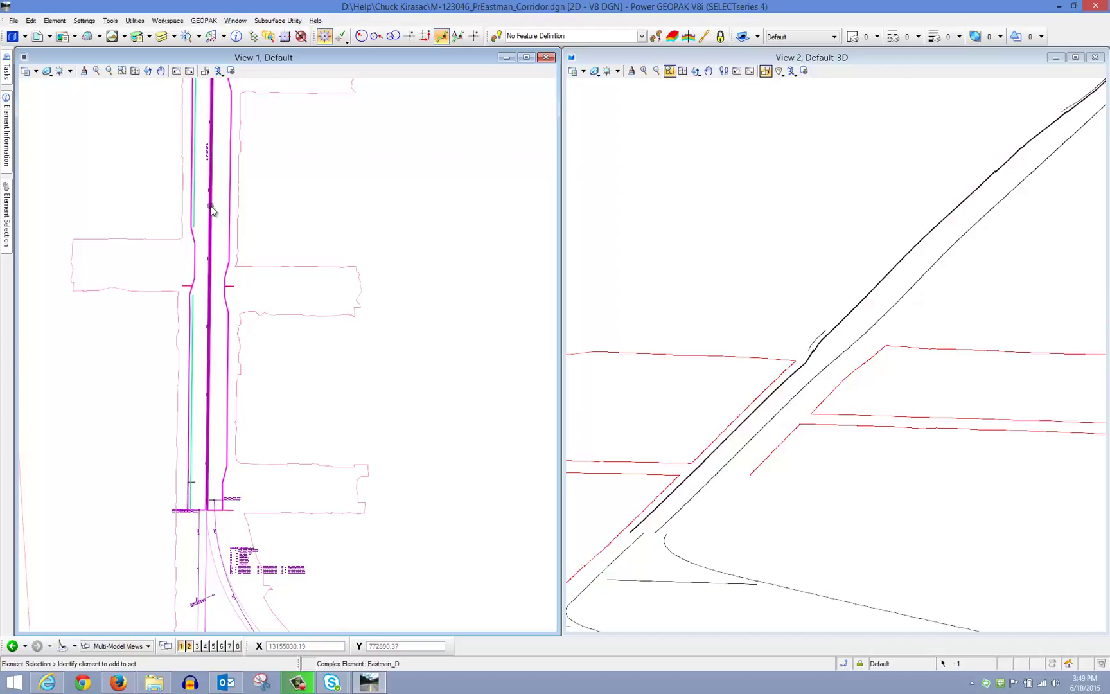
click(369, 170)
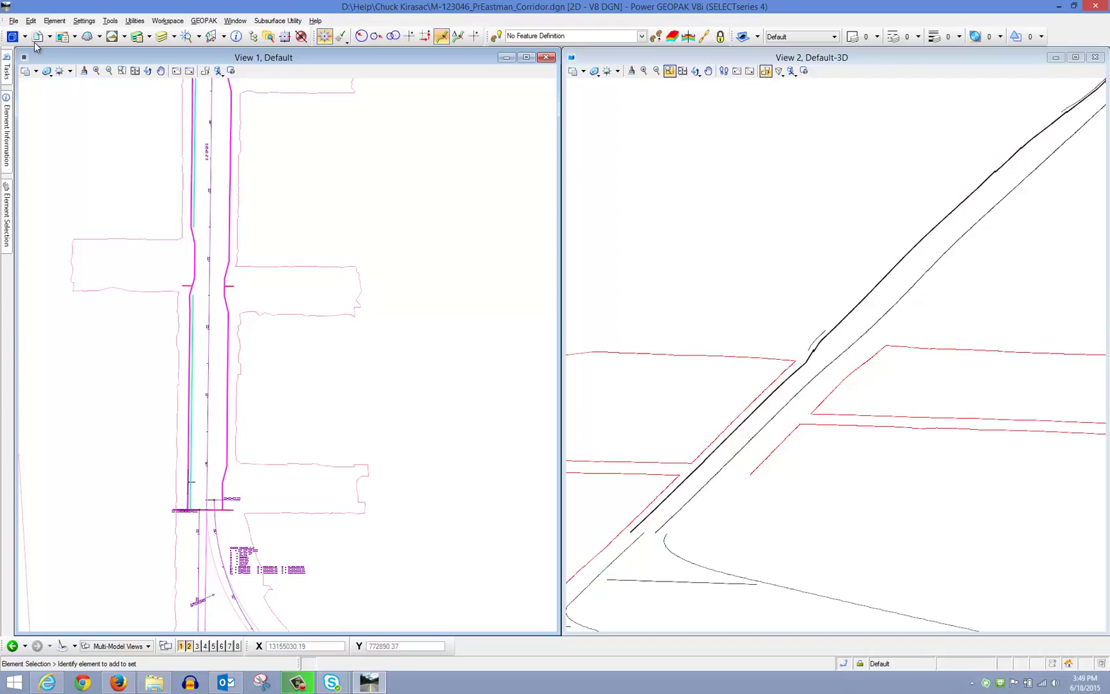
Step: Open the design file A-123046_Align.dgn
click(13, 20)
click(26, 42)
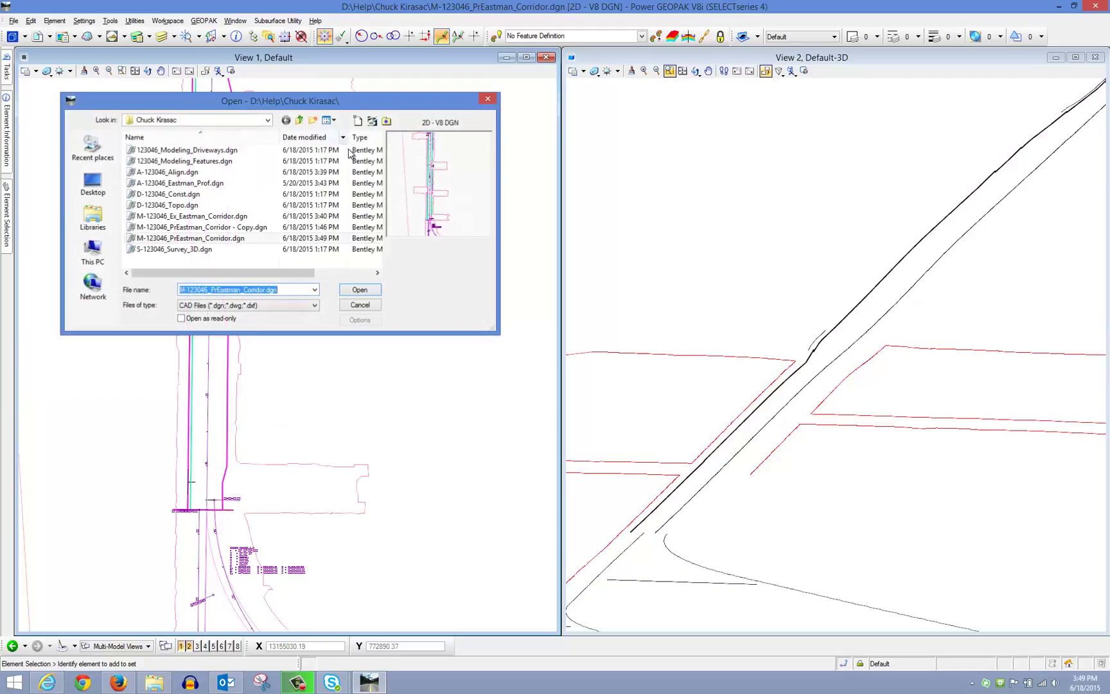
click(193, 172)
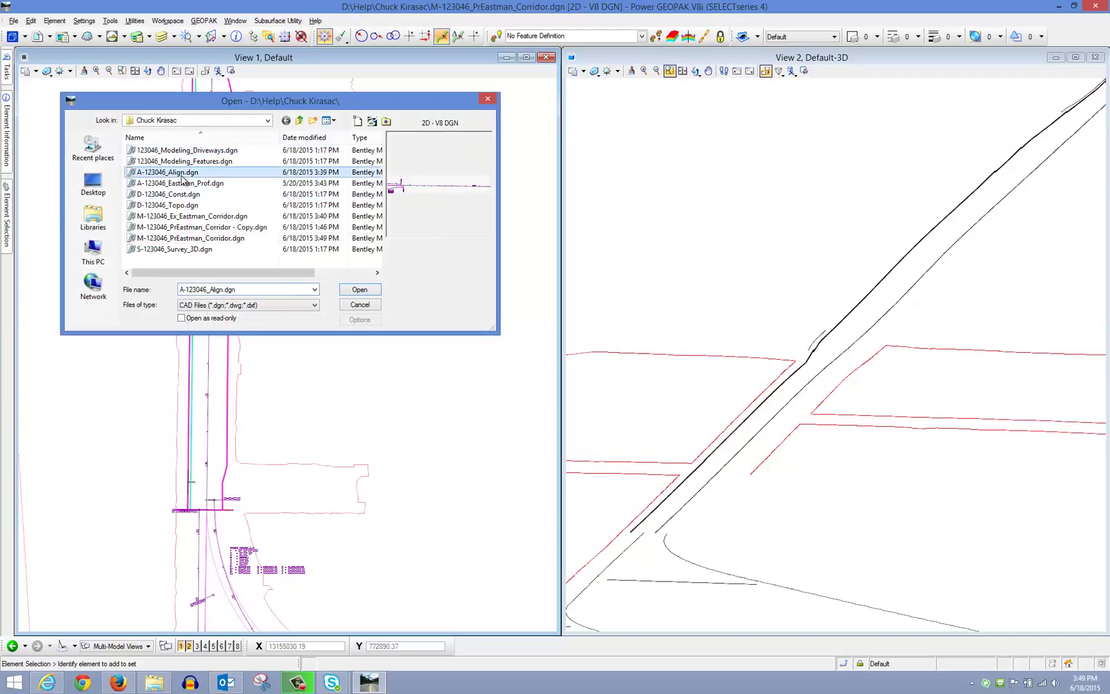
click(359, 290)
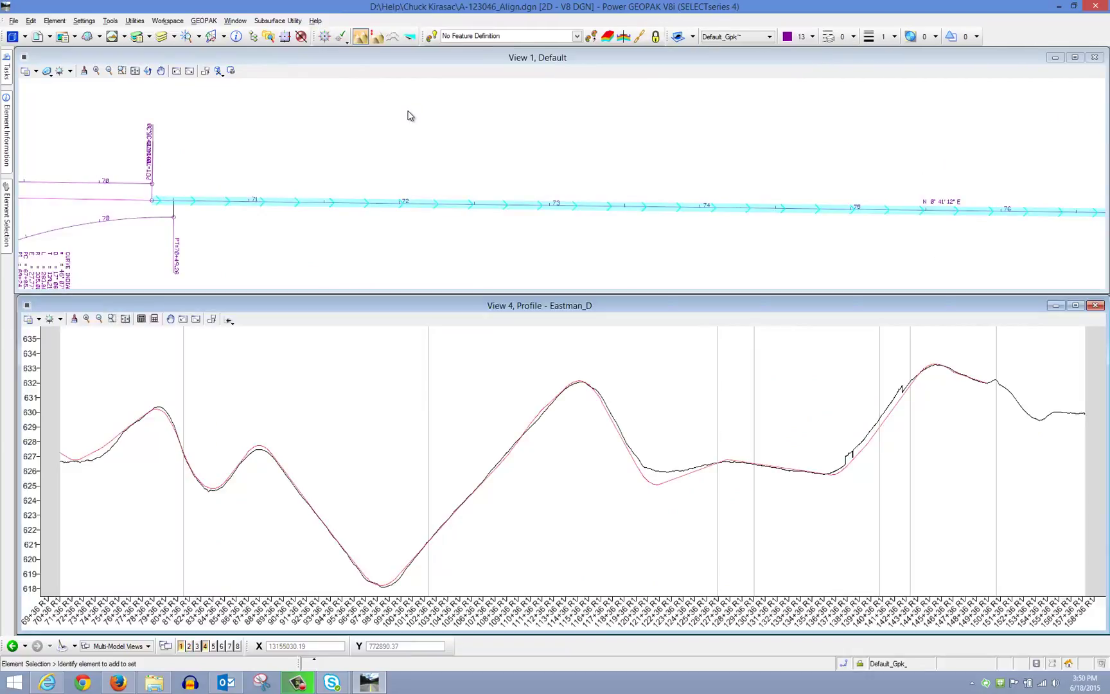
Step: Turn on display of the M-123046_PrEastman_Corridor.dgn reference and bring out Civil Tools
click(52, 37)
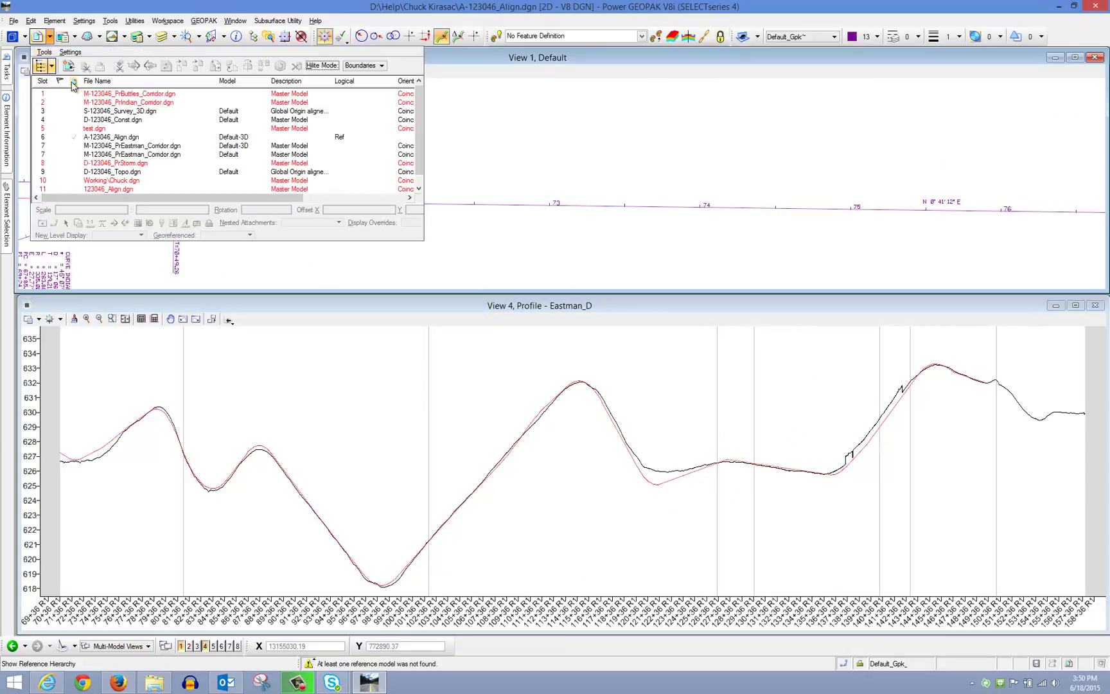
click(138, 155)
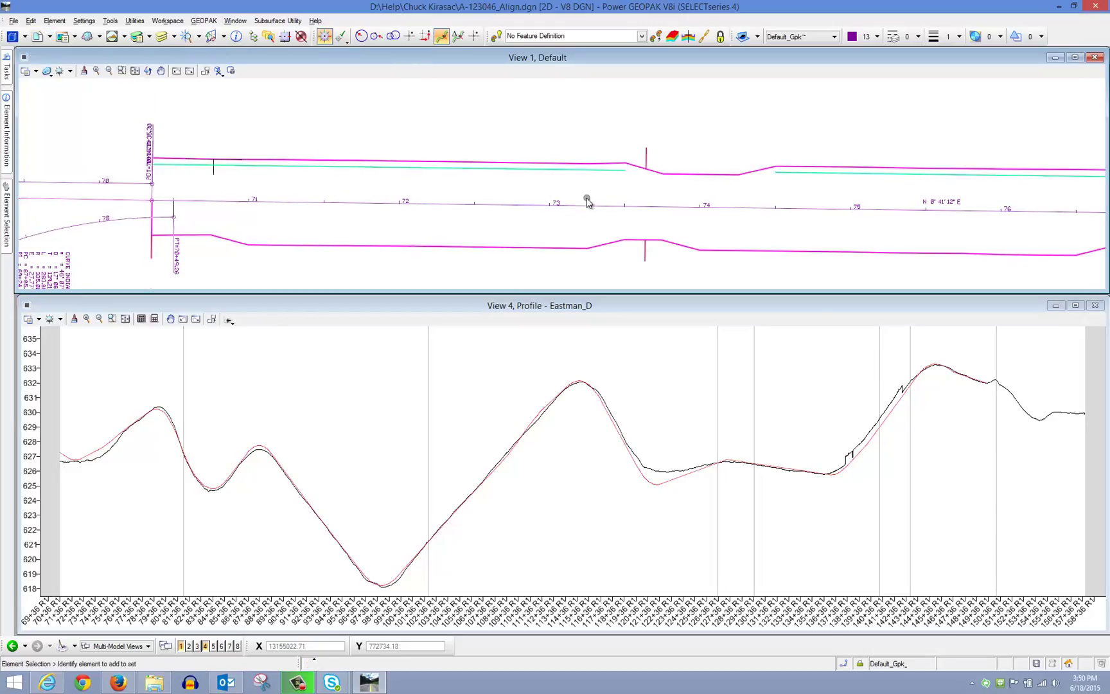
mouse_move(514, 170)
click(8, 74)
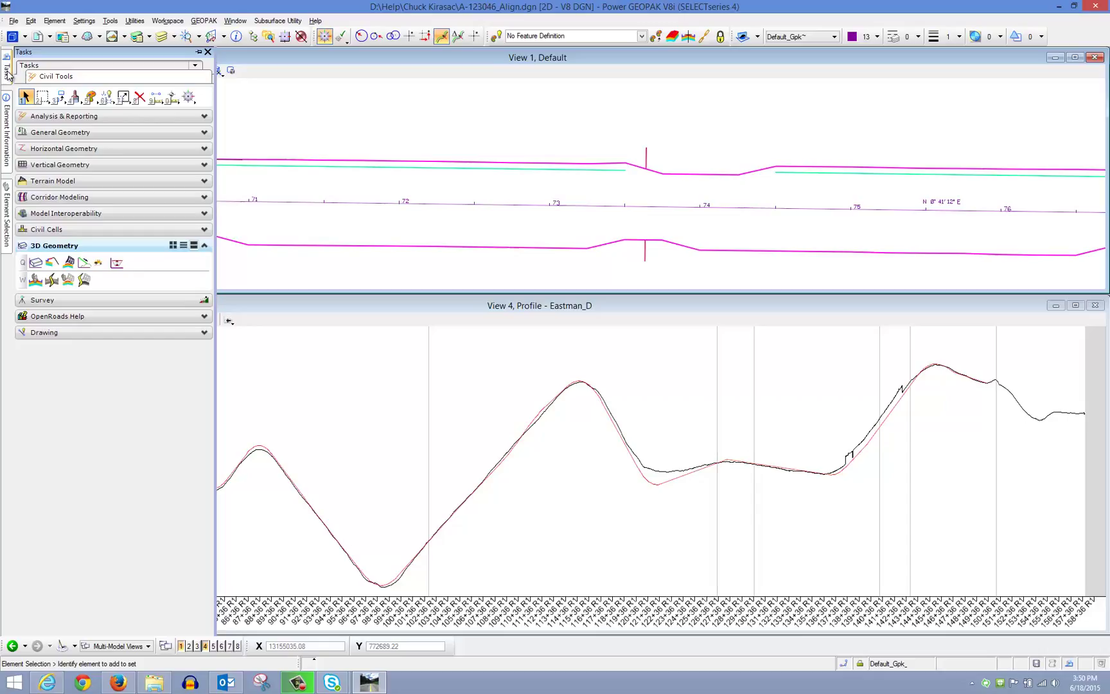
Step: Project the first back-of-curb line onto Eastman_D between its snapped start and end points
click(74, 166)
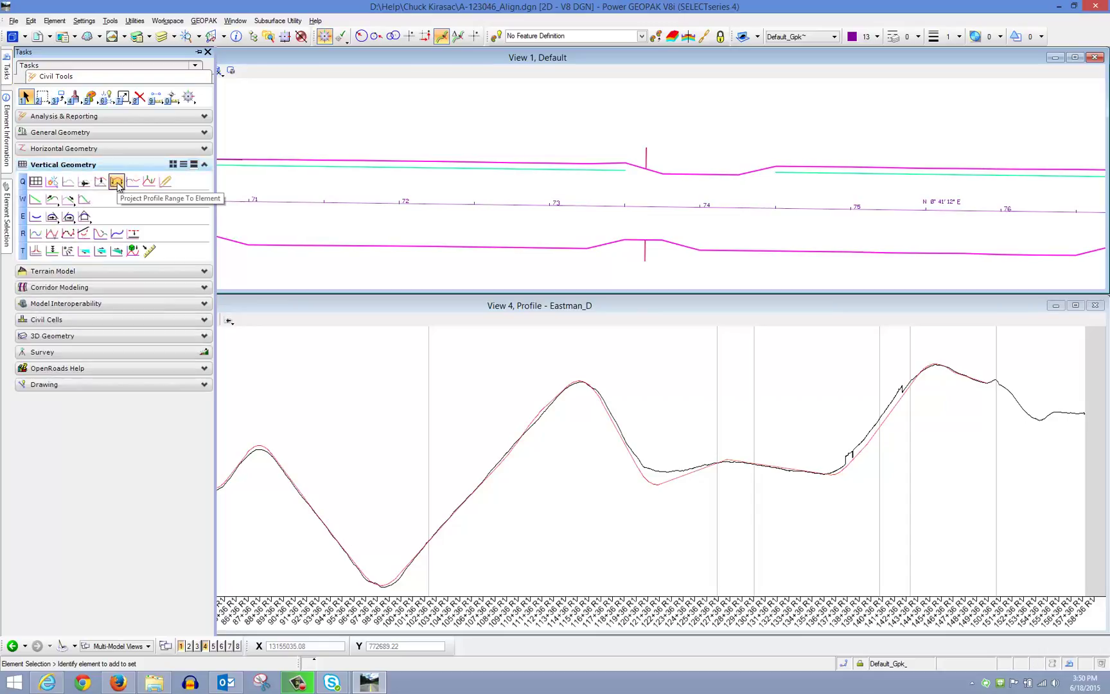
click(117, 183)
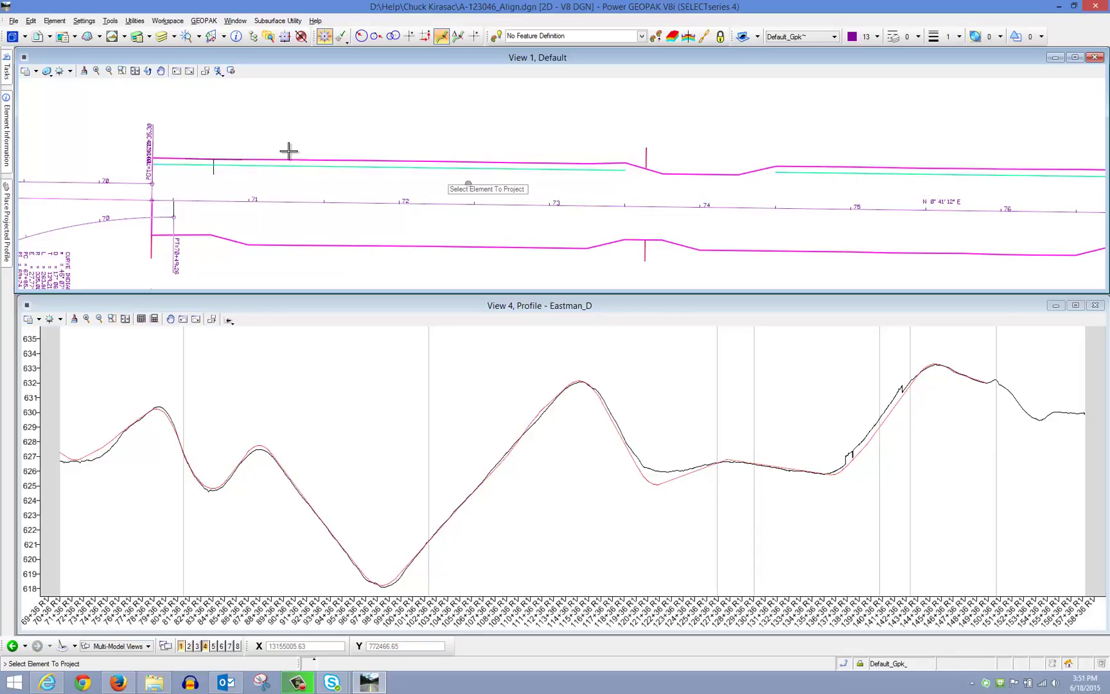
mouse_move(7, 73)
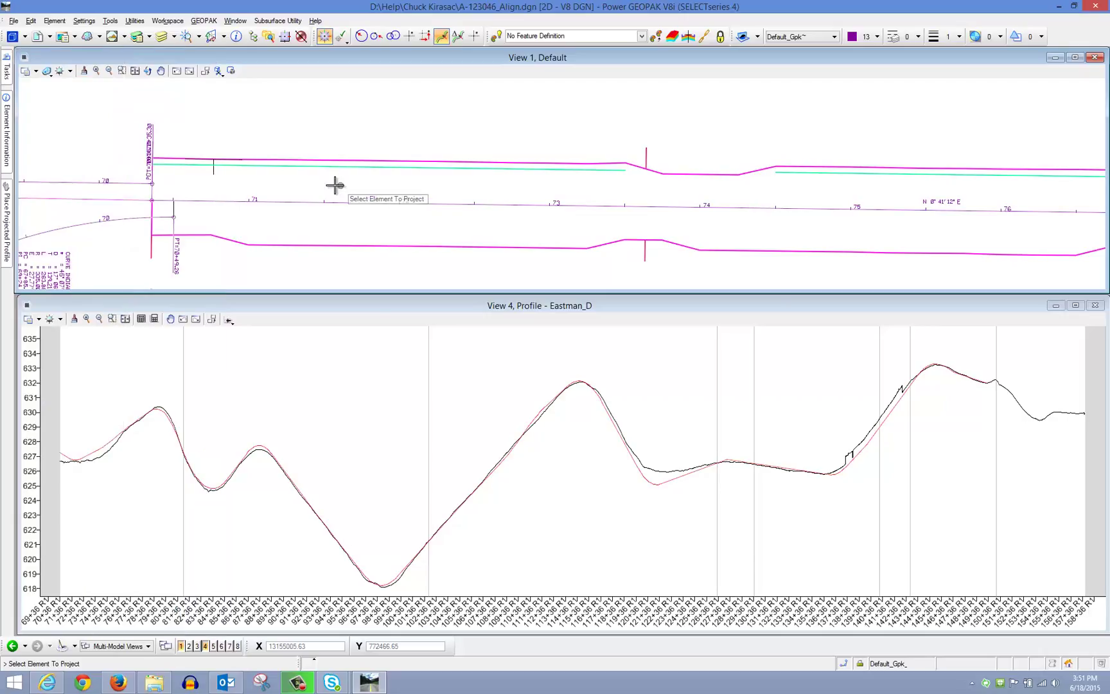
click(329, 168)
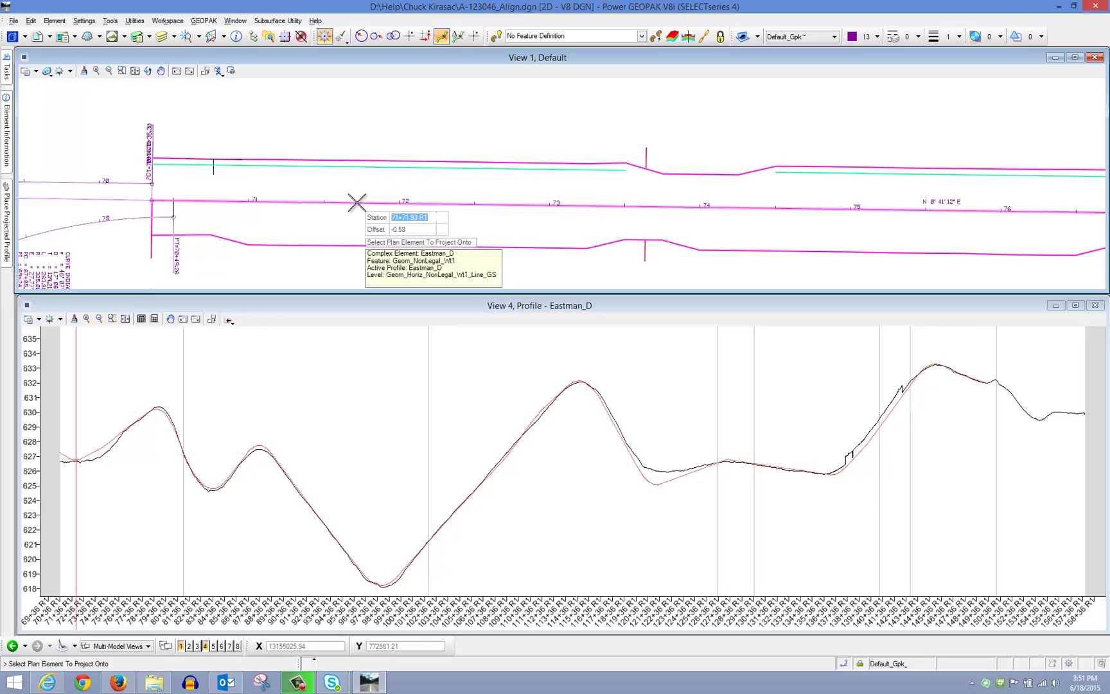
click(356, 203)
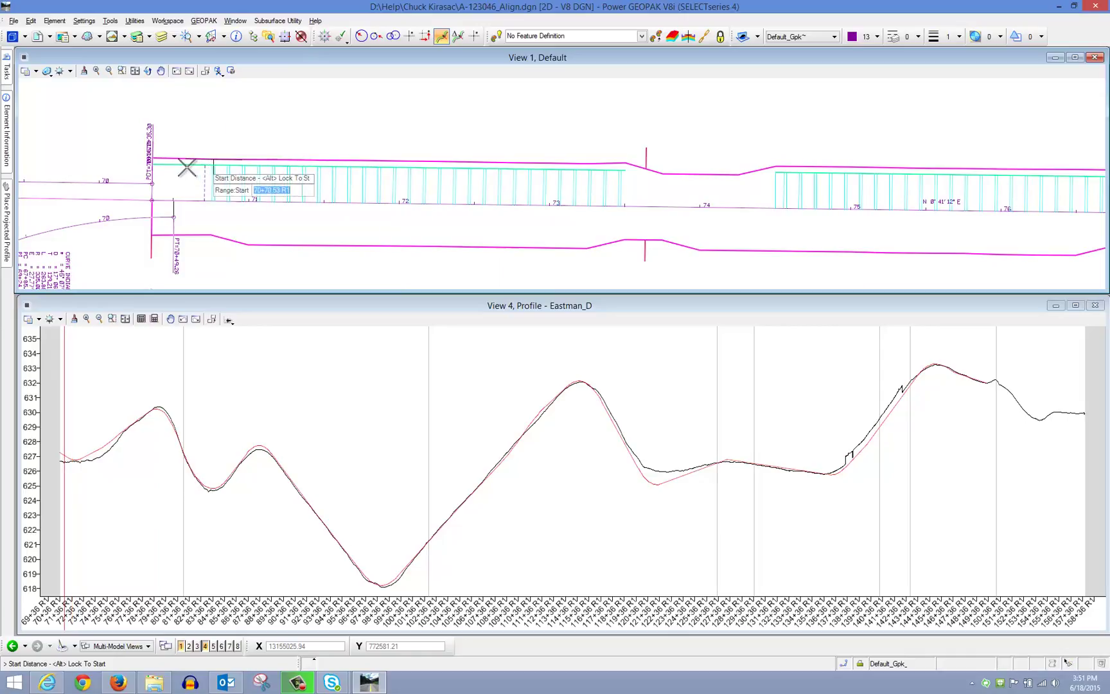
middle_click(163, 162)
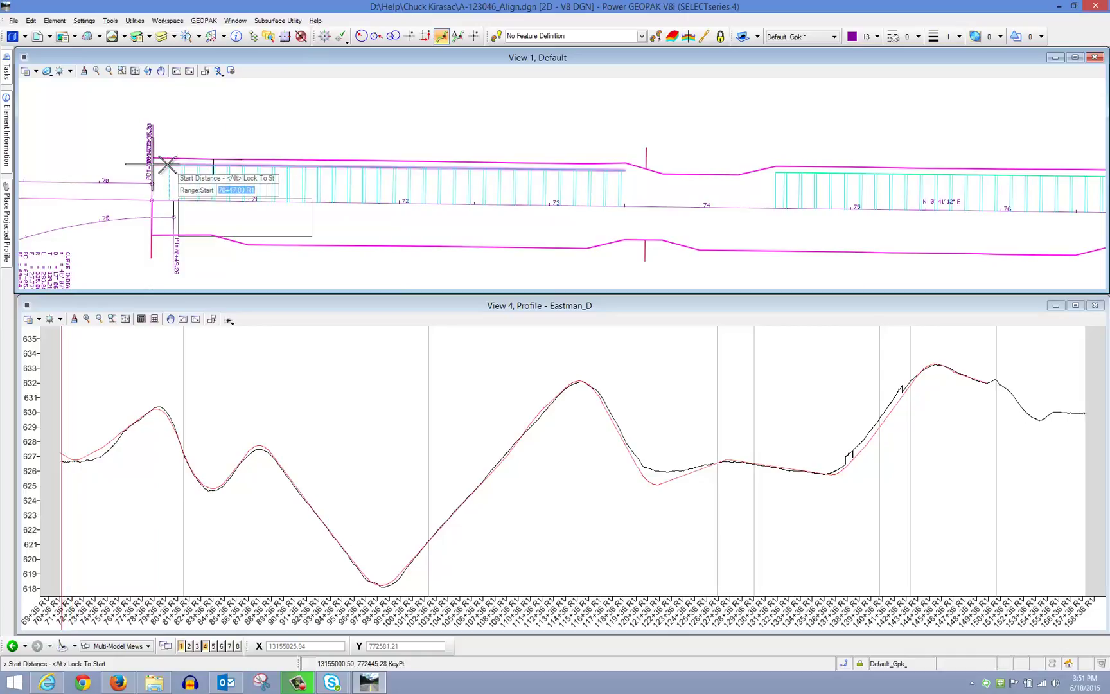
click(204, 135)
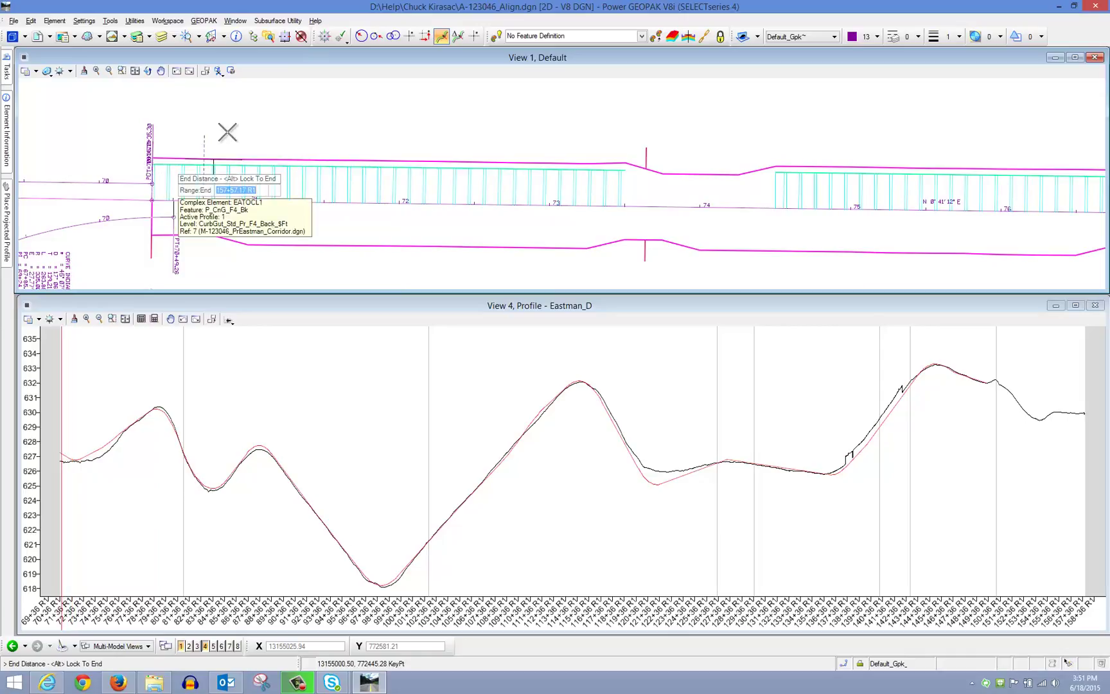
middle_click(591, 170)
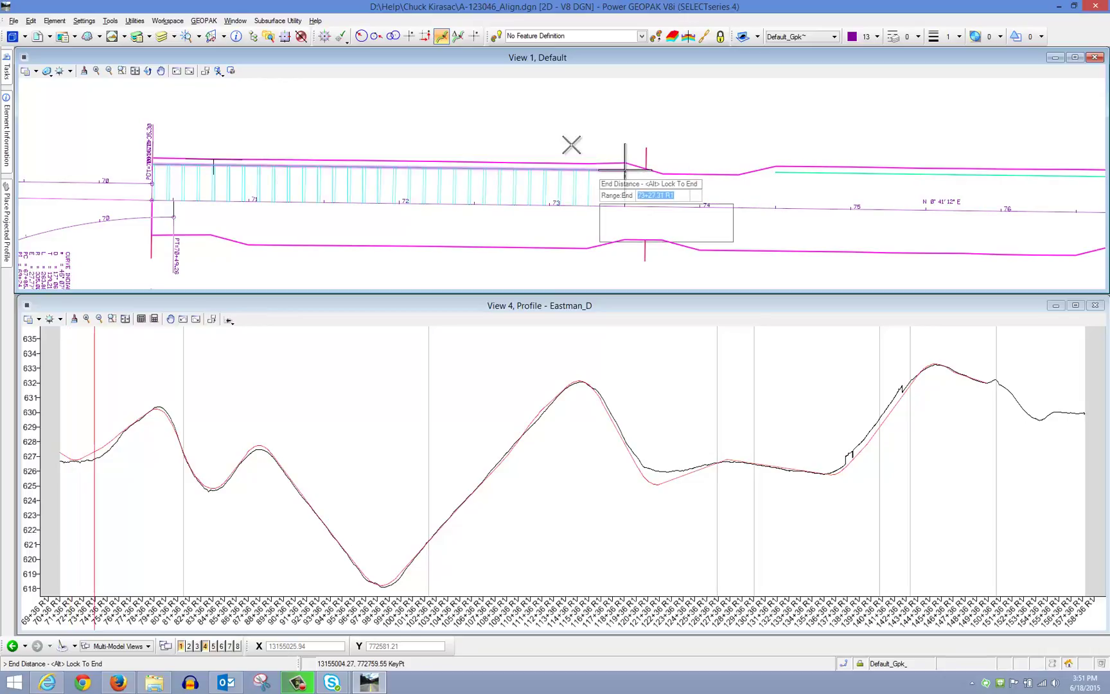
click(571, 144)
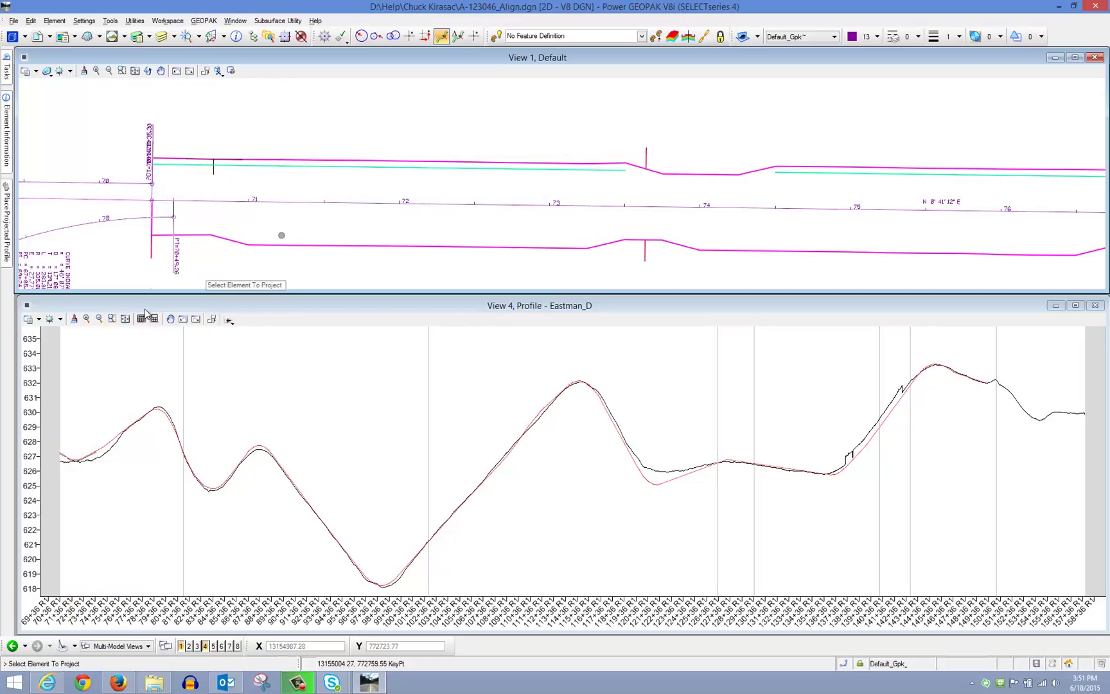
scroll(68, 459, up, 5)
scroll(68, 459, up, 4)
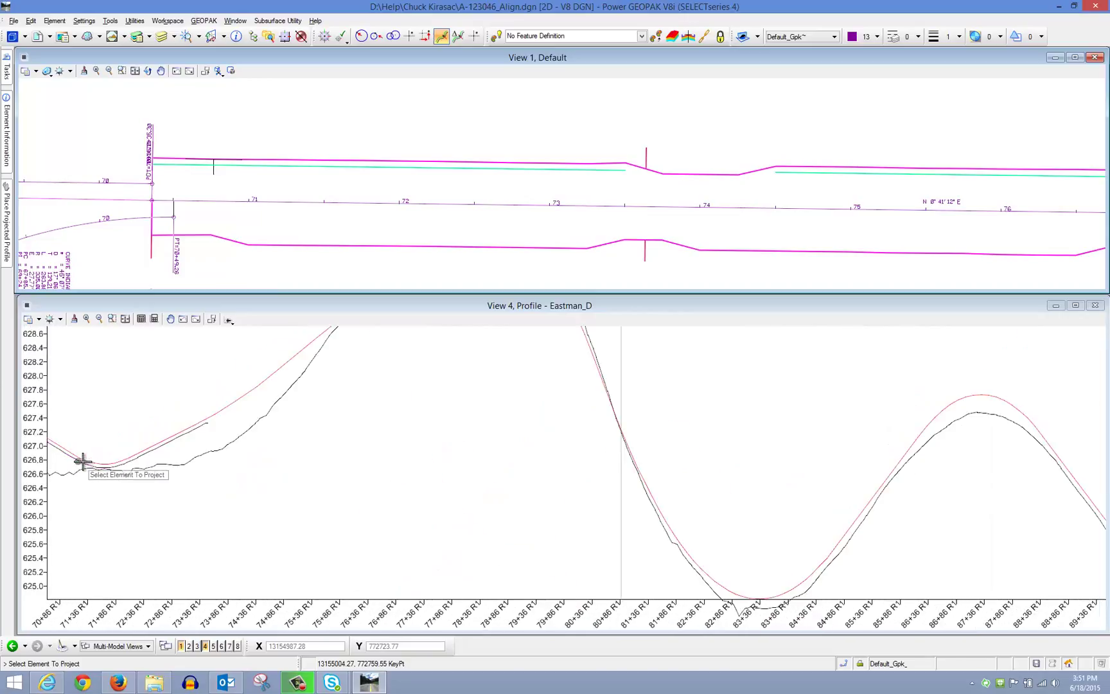
right_click(137, 435)
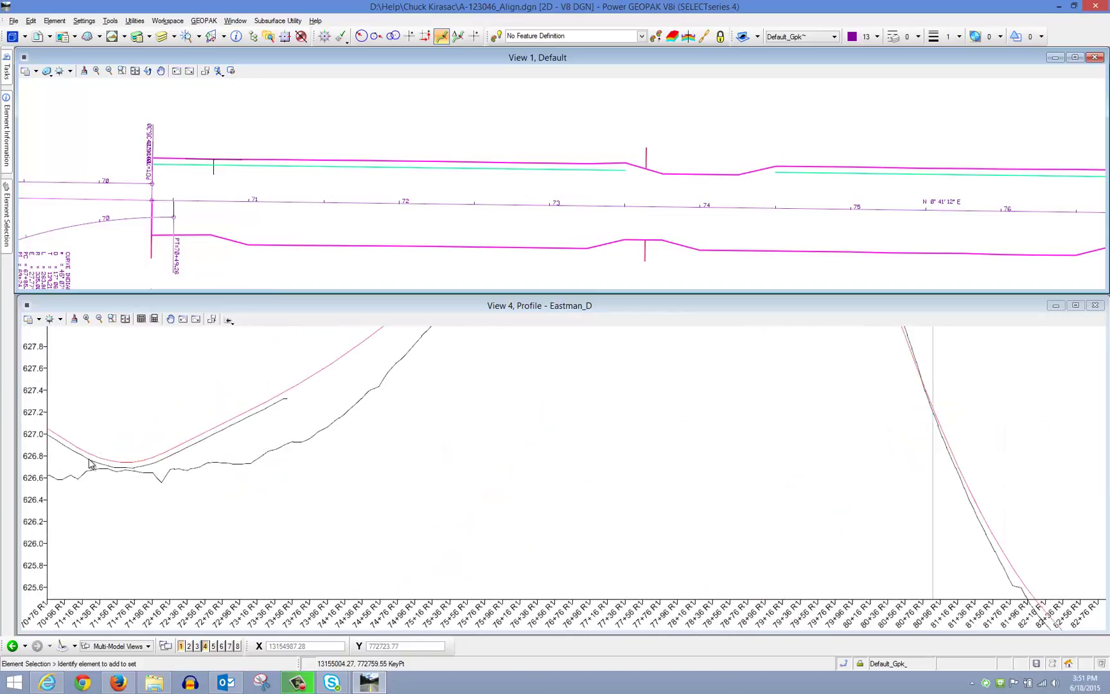
Step: Select the new projected profile piece and pan the plan view to stations 74–80
click(91, 464)
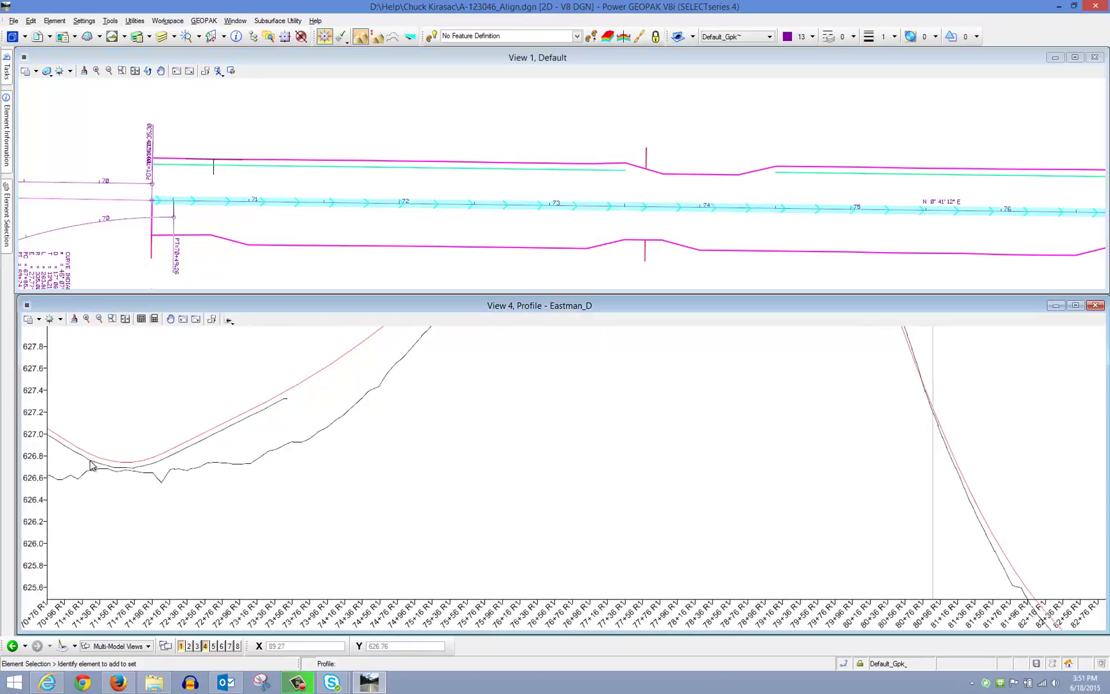
scroll(173, 424, down, 3)
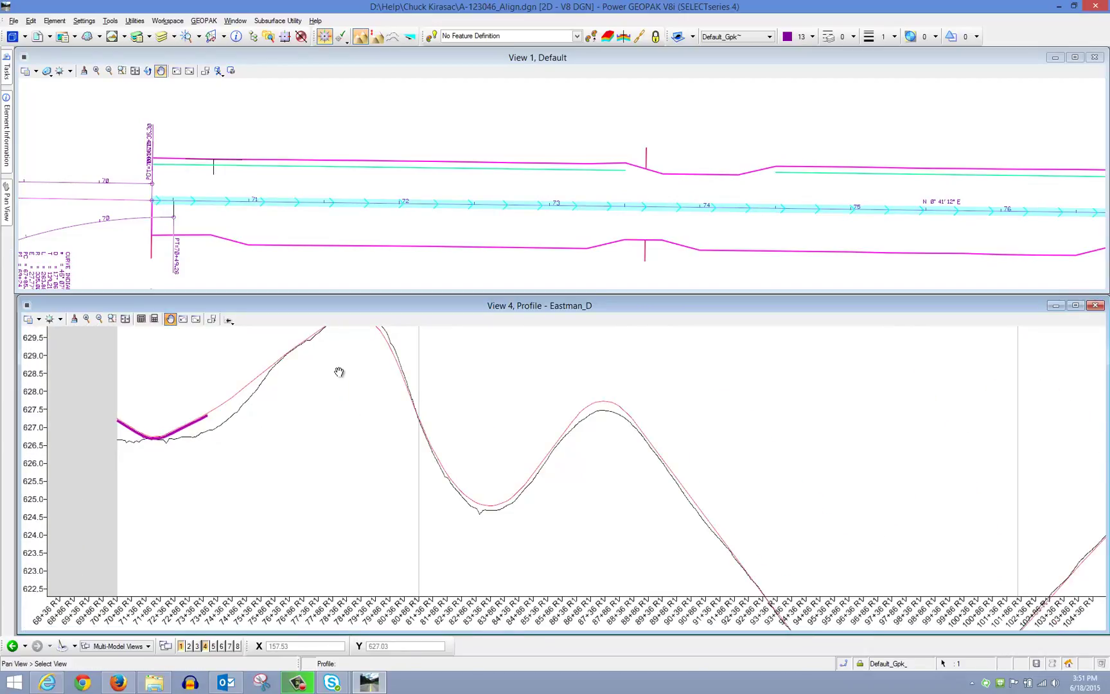
middle_drag(336, 374, 287, 433)
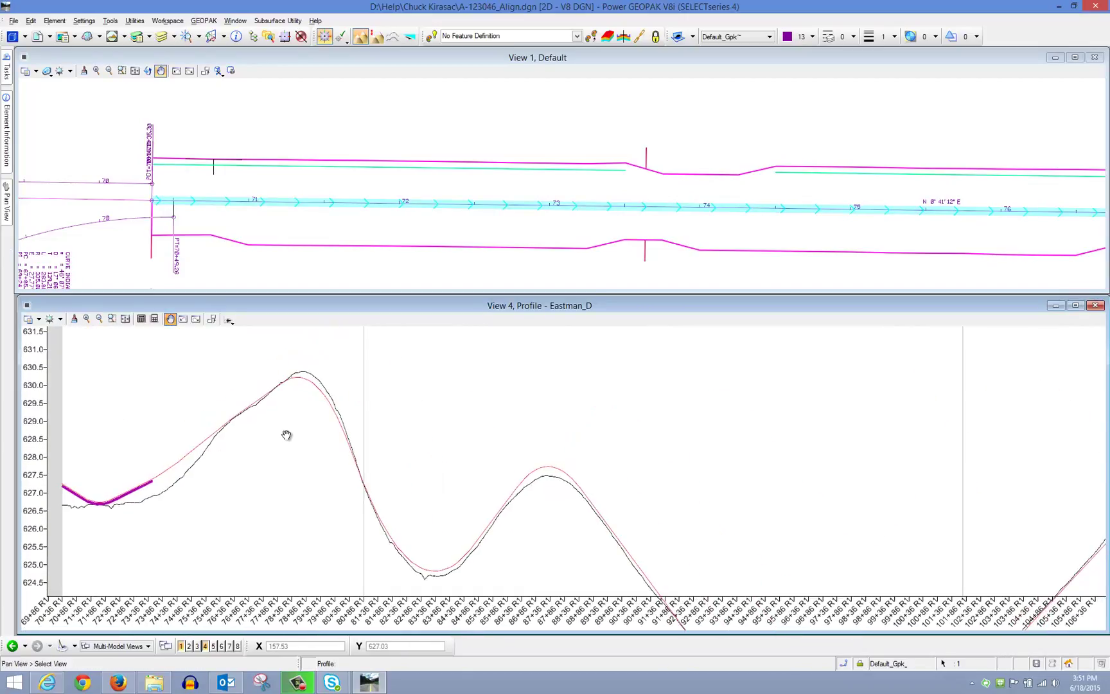
click(160, 71)
drag(757, 203, 359, 200)
drag(553, 199, 318, 200)
Step: Project the second back-of-curb line, stations ~74 to ~80, onto the Eastman_D profile
right_click(327, 114)
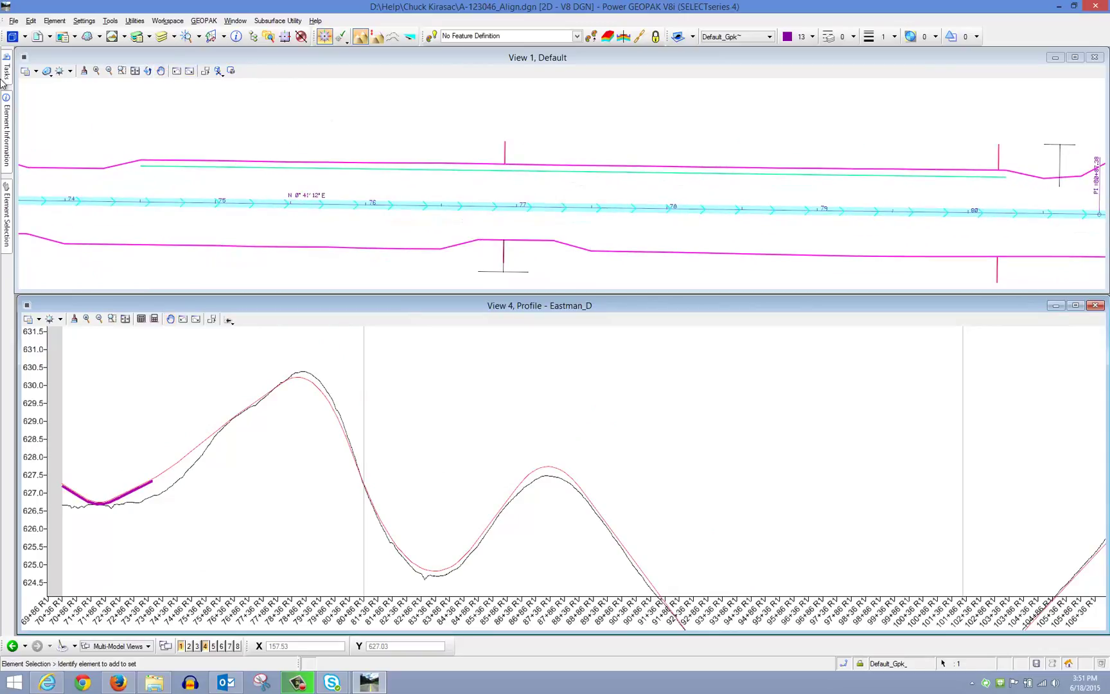
mouse_move(6, 64)
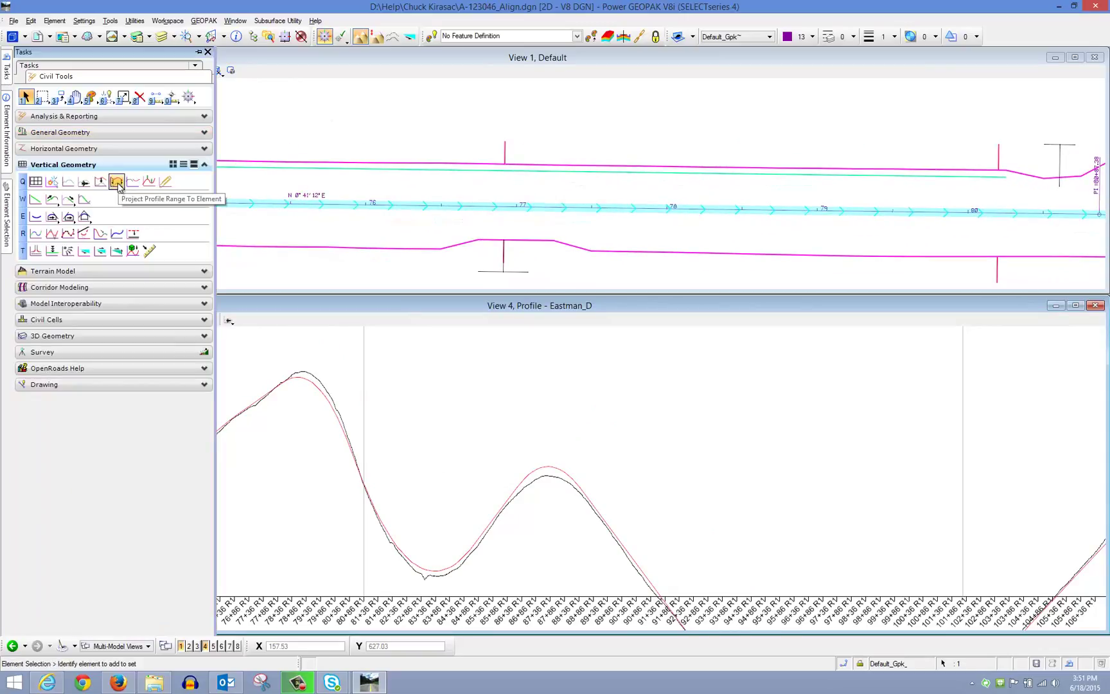
click(117, 183)
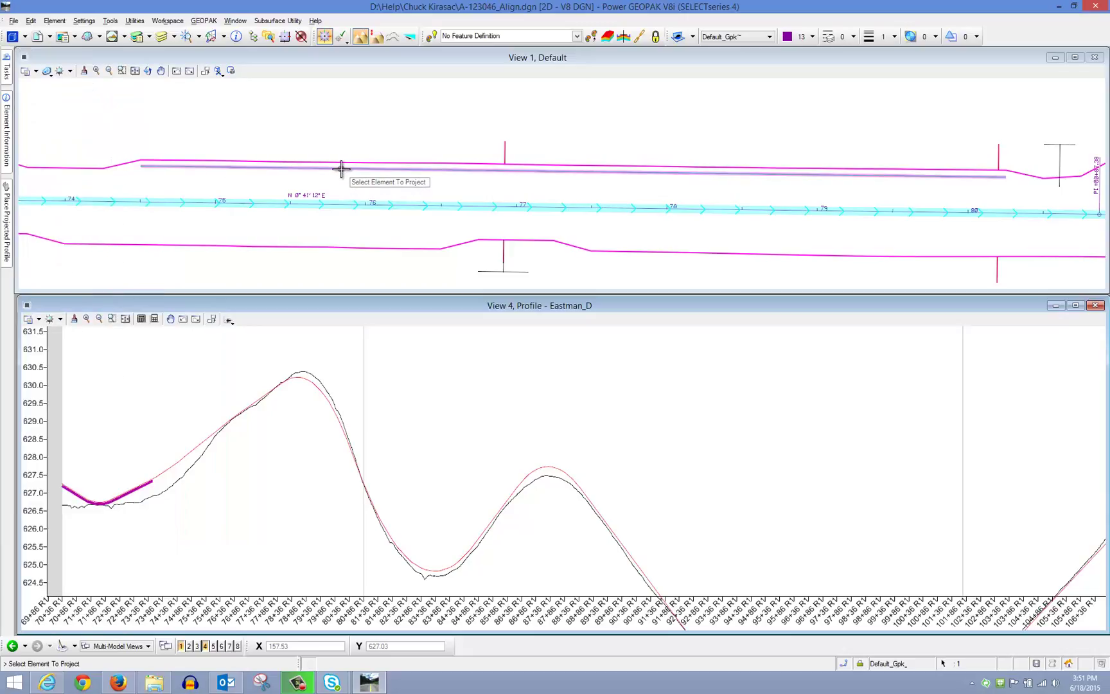
click(341, 168)
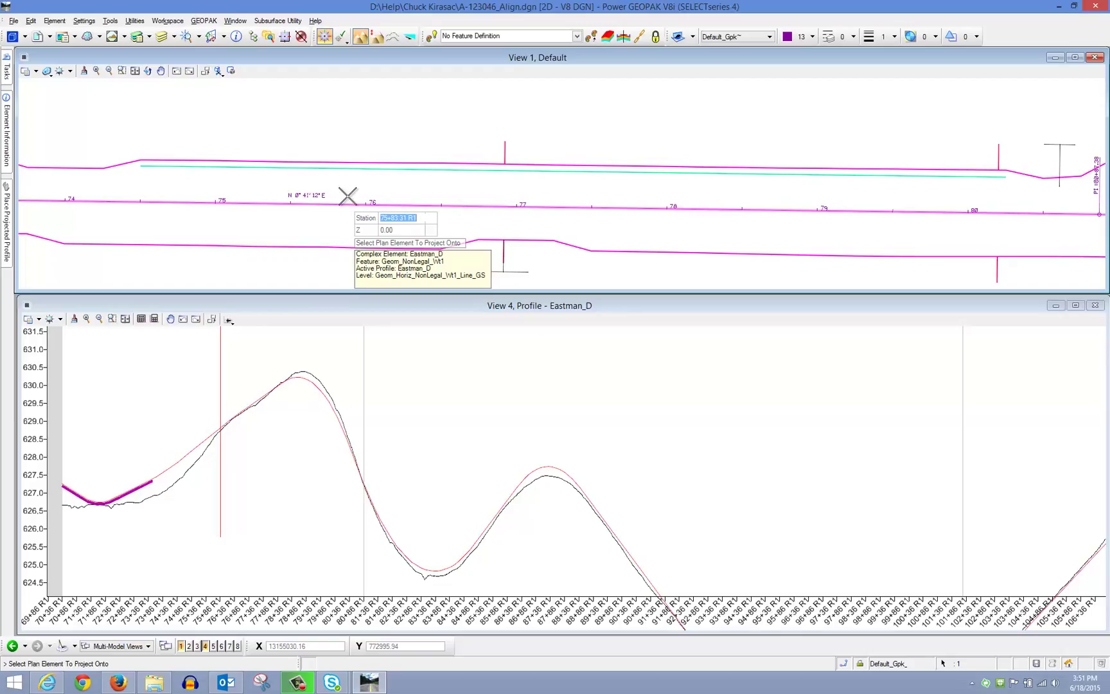
click(342, 192)
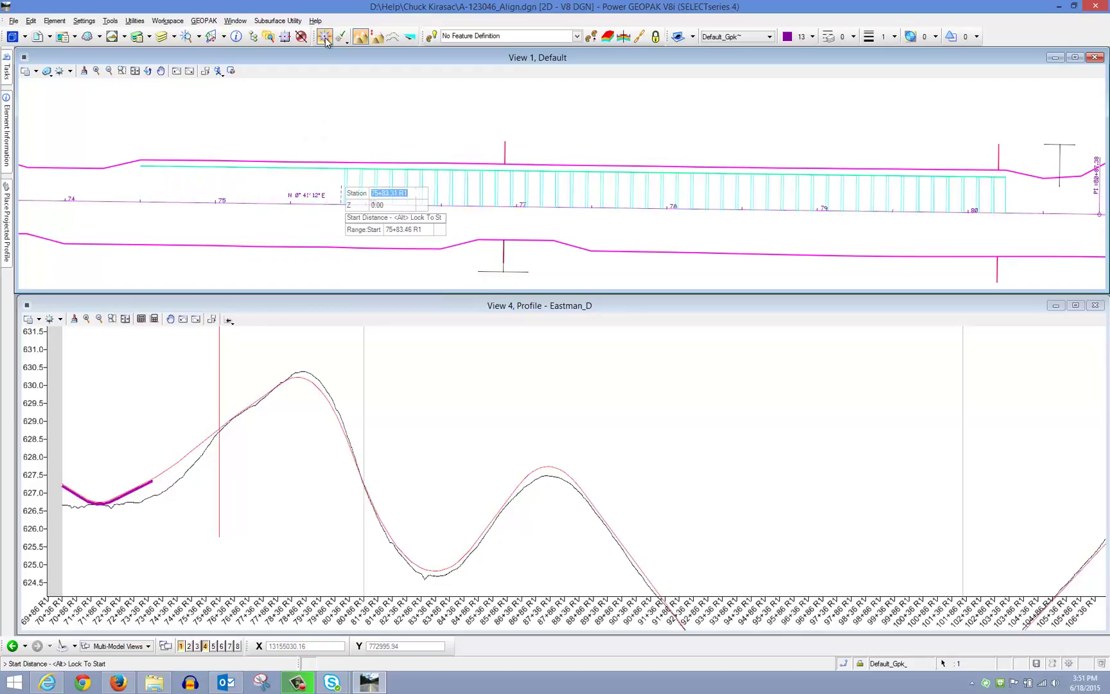
middle_click(151, 166)
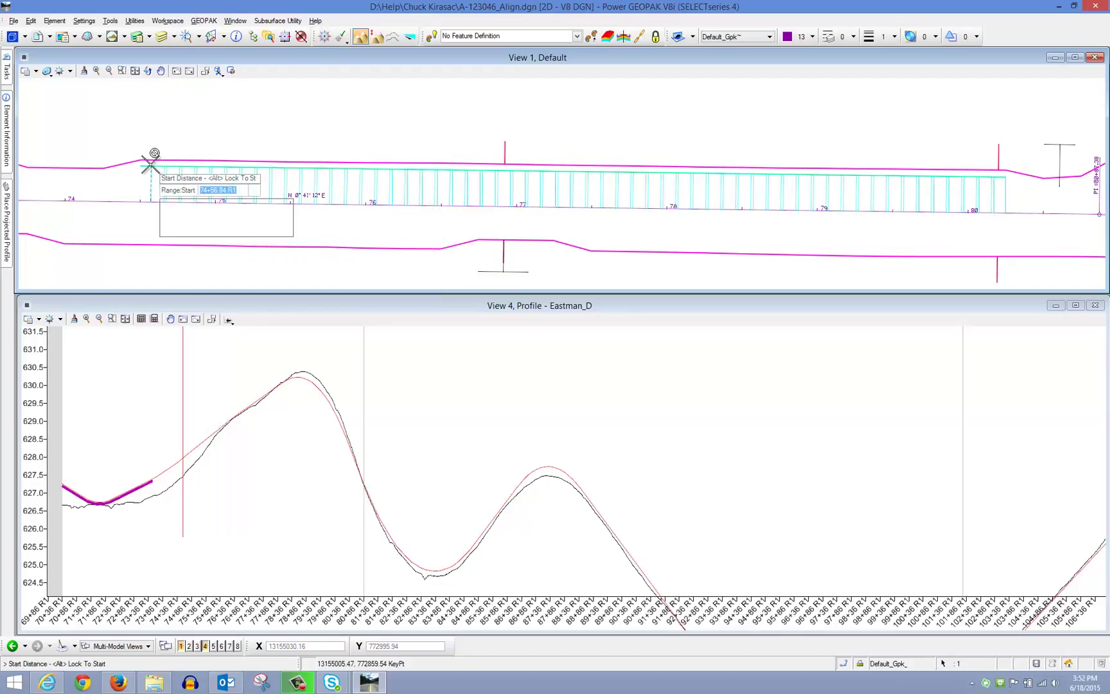
click(203, 135)
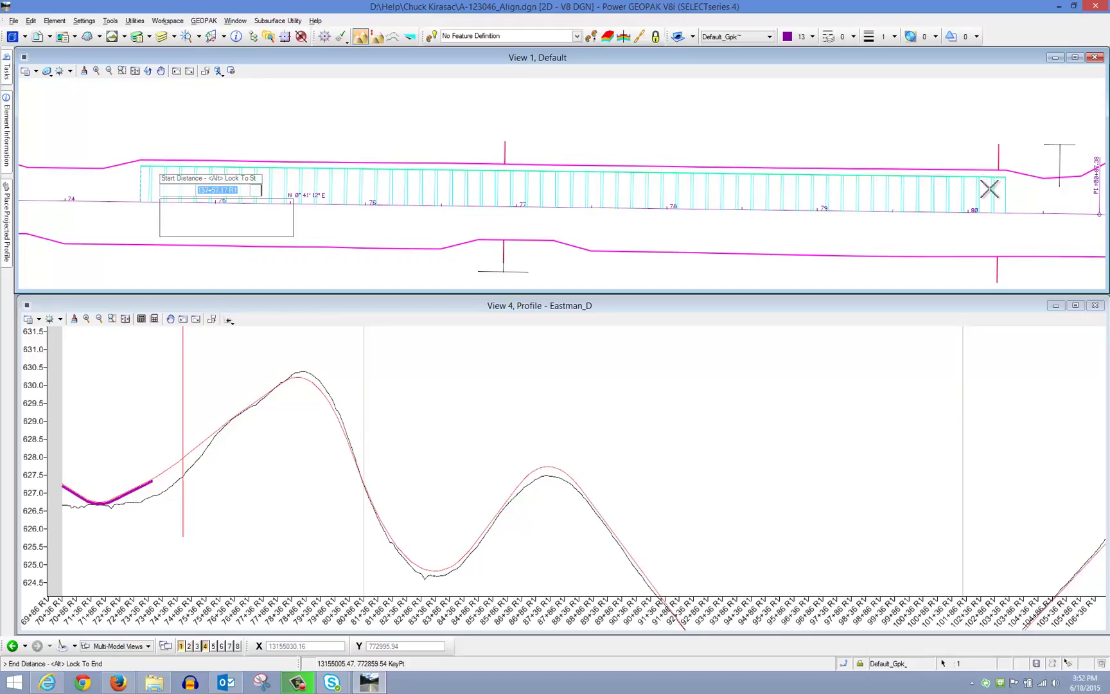
middle_click(999, 175)
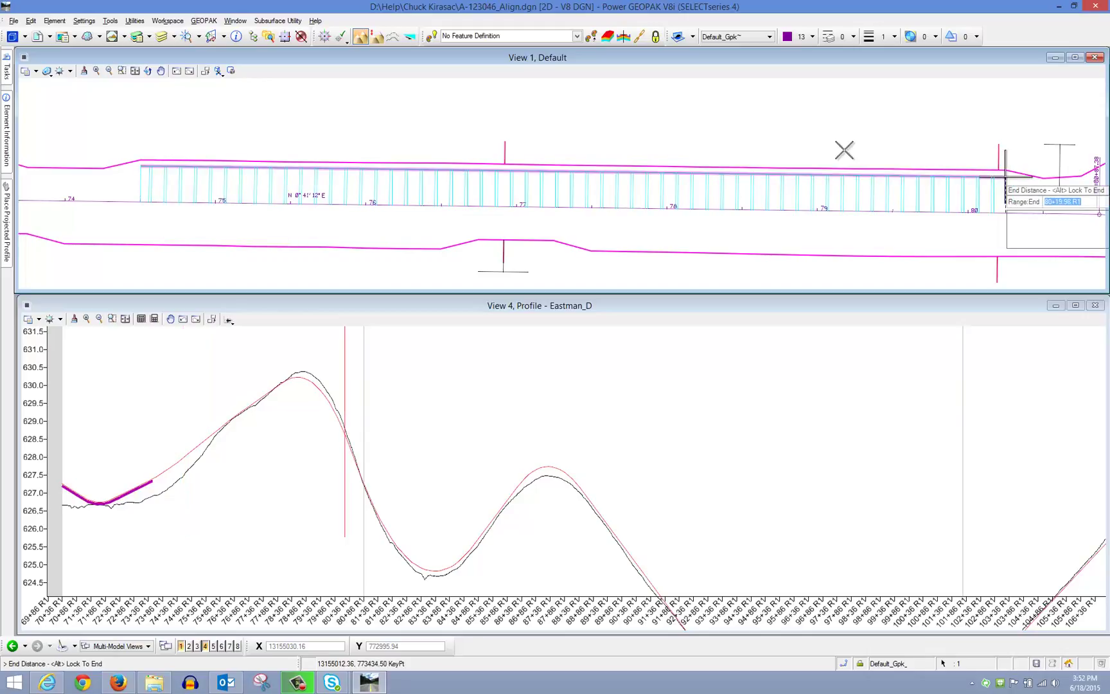
click(843, 149)
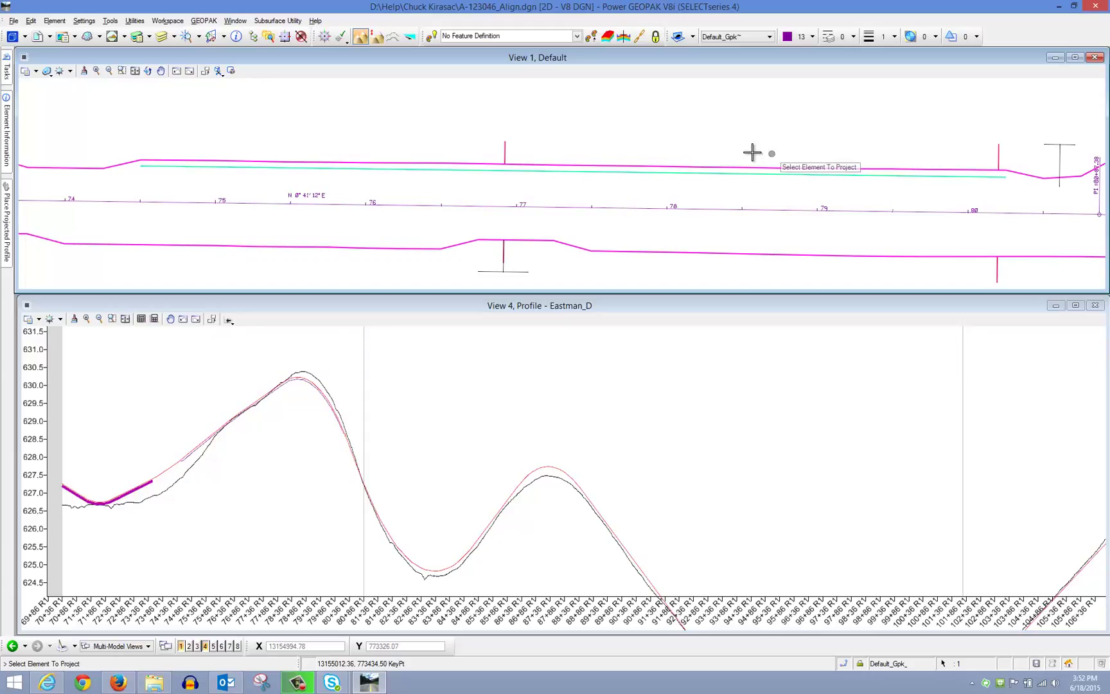
key(Escape)
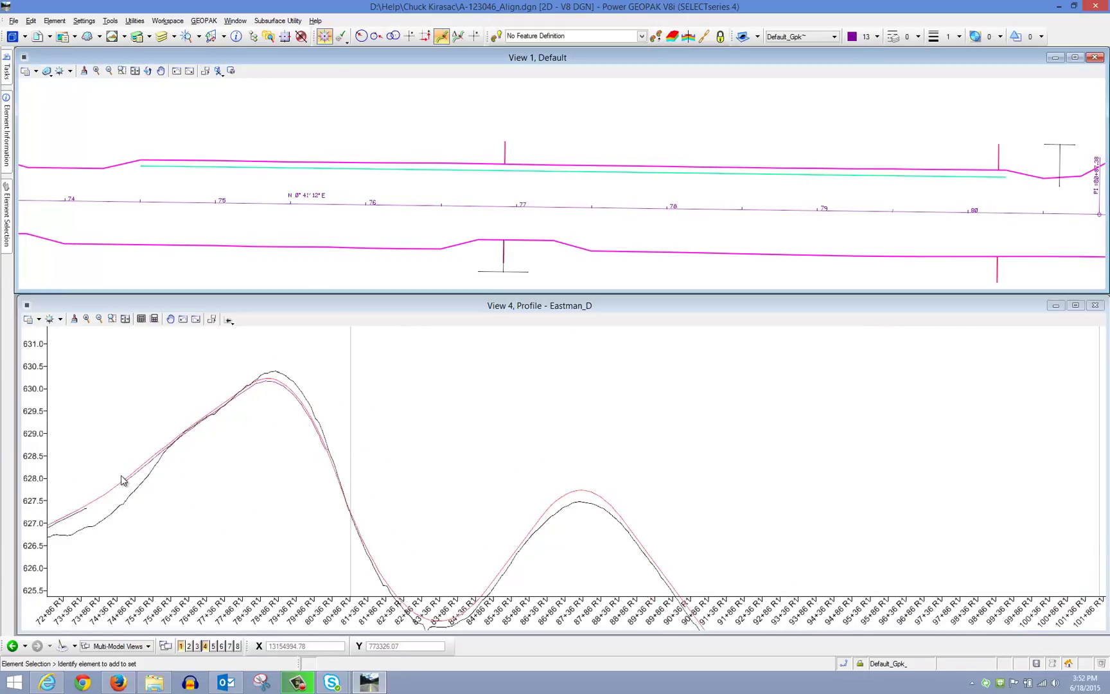
Step: Select the second projected profile piece and pan the plan view to later stations
scroll(123, 480, up, 2)
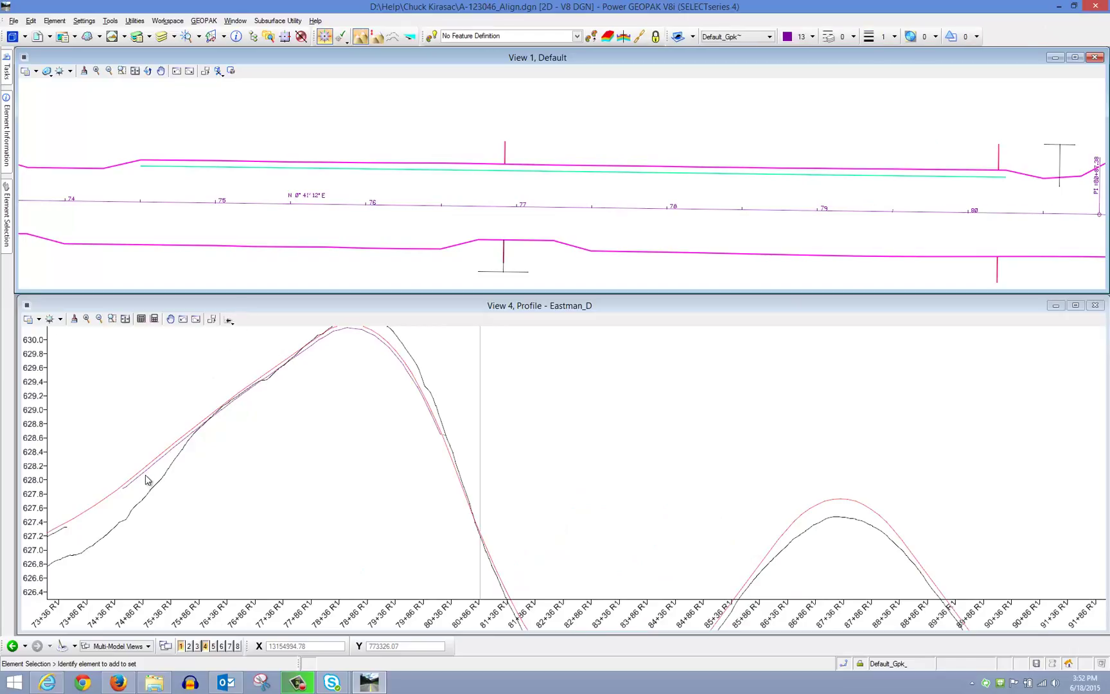
click(147, 475)
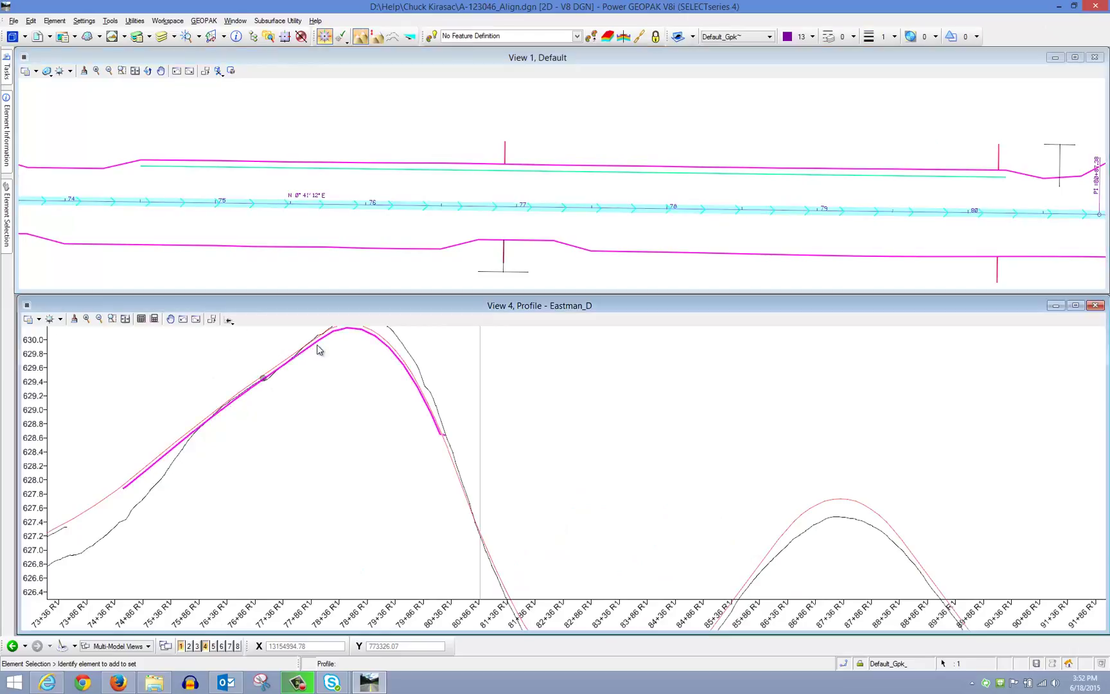
scroll(360, 426, down, 2)
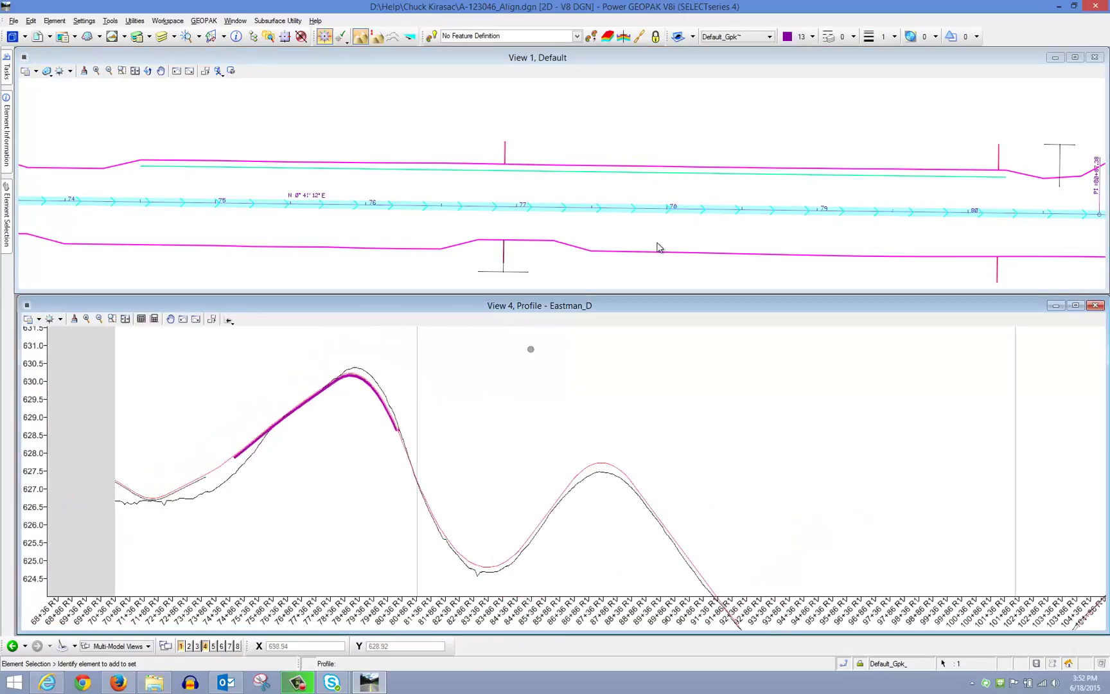
click(160, 71)
drag(664, 179, 397, 192)
right_click(390, 197)
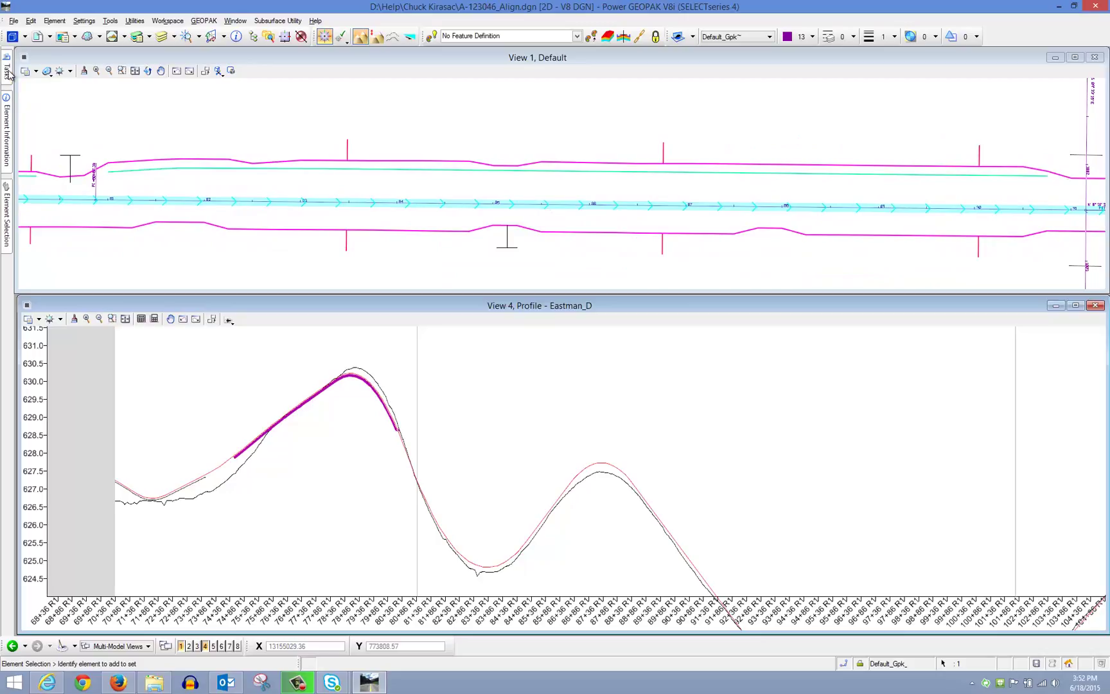
Step: Project the third back-of-curb line onto Eastman_D, spanning roughly stations 81+10 to 90+55
mouse_move(9, 72)
click(116, 181)
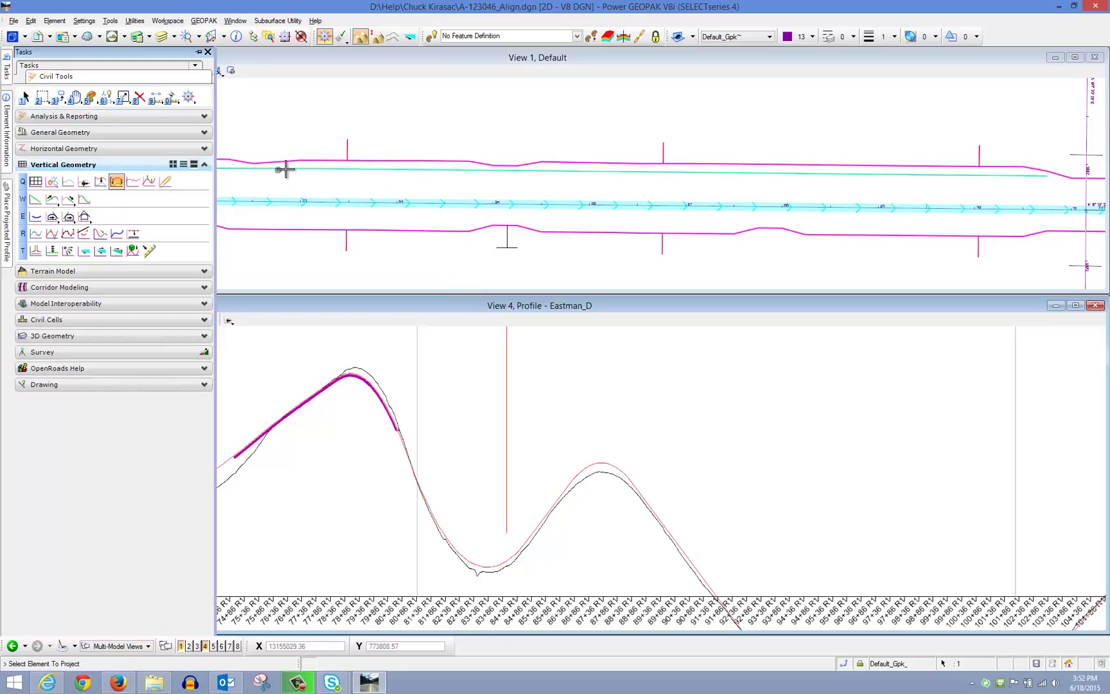
click(315, 169)
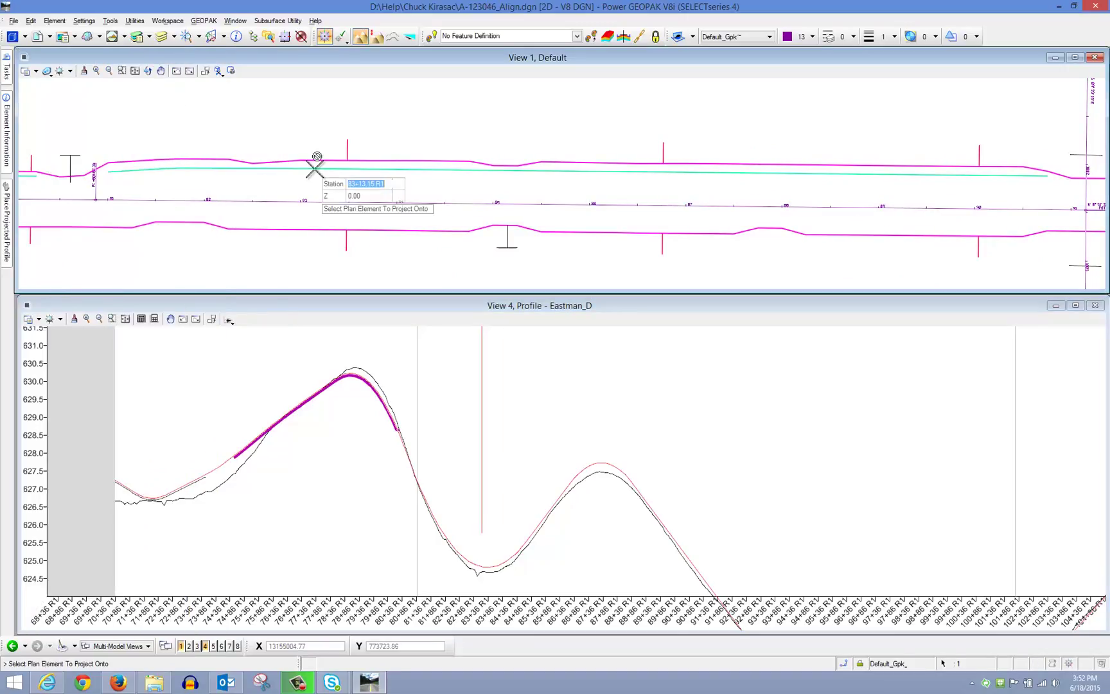
click(284, 204)
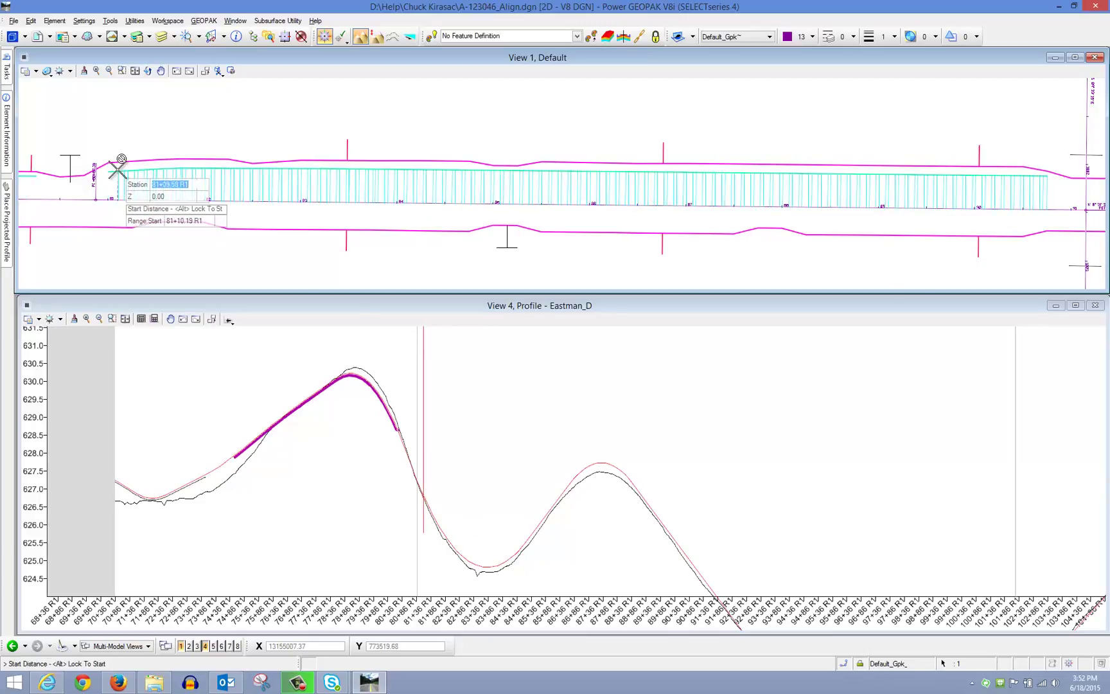
click(147, 138)
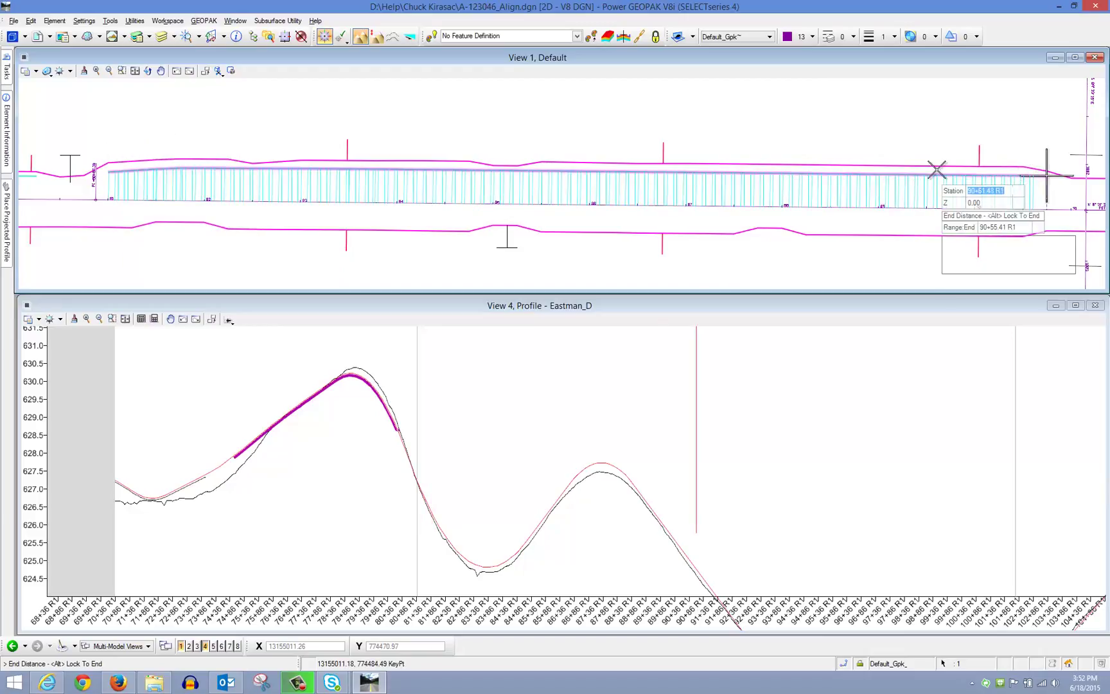
click(849, 149)
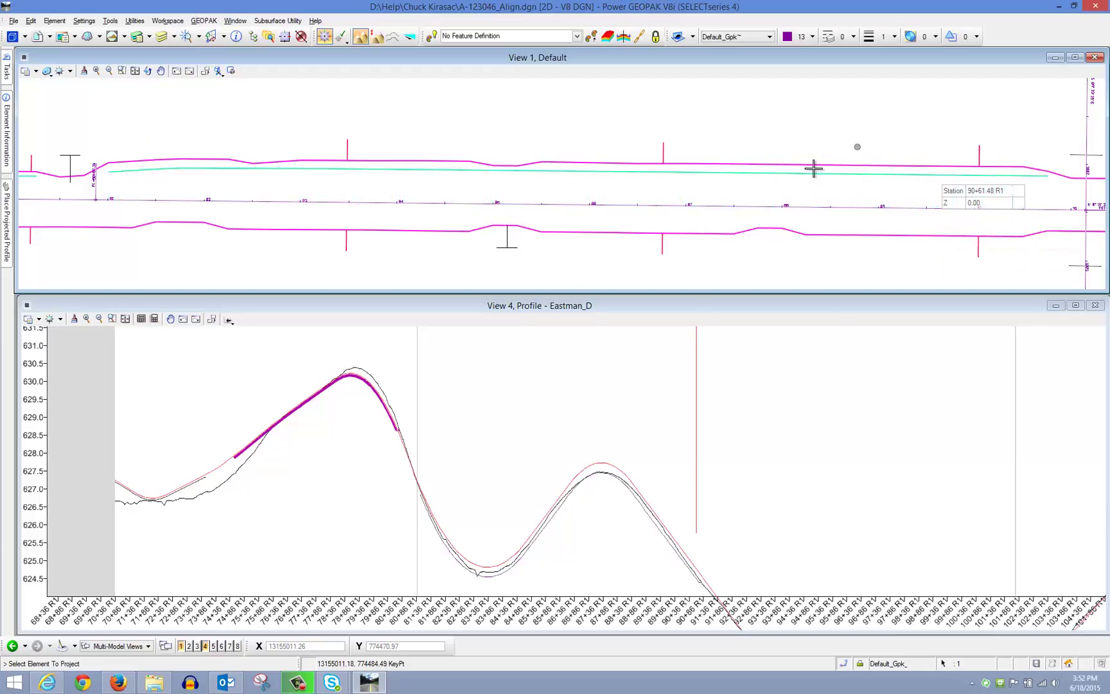
Step: Exit the projection command and select the new projected profile in View 4
scroll(510, 548, up, 2)
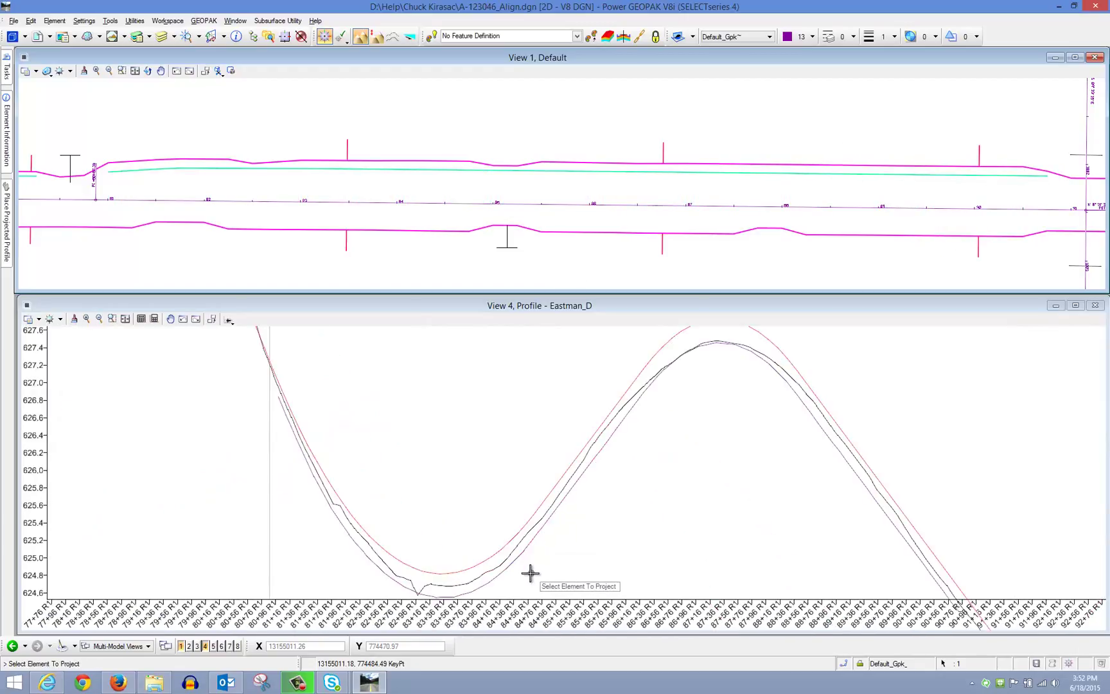
key(Escape)
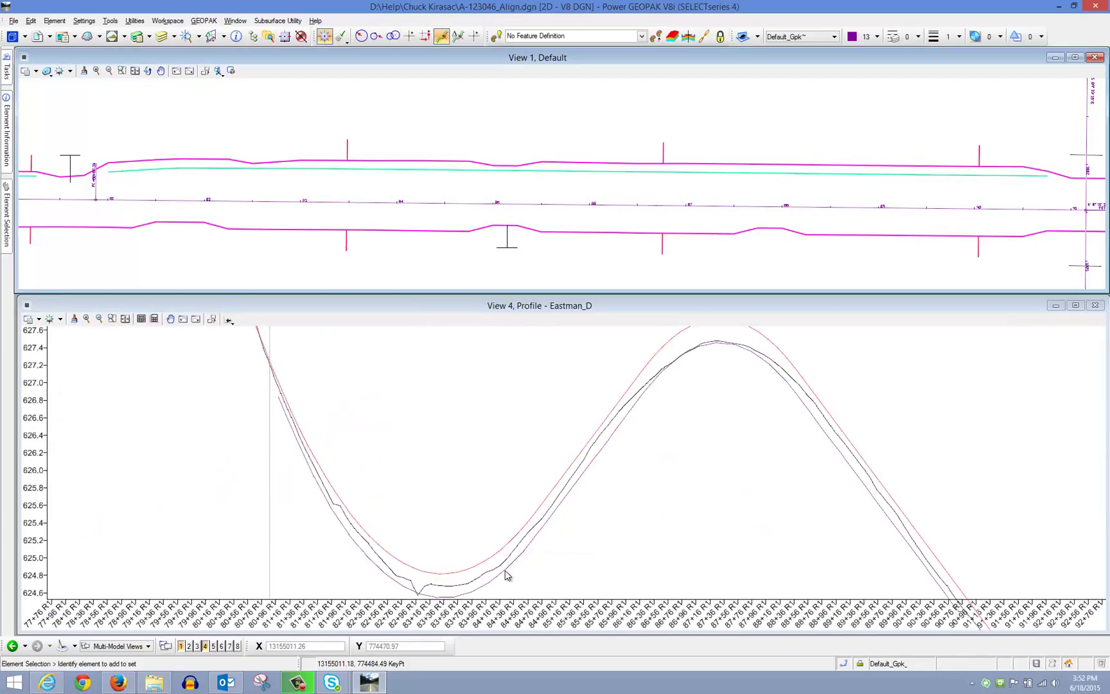
click(508, 570)
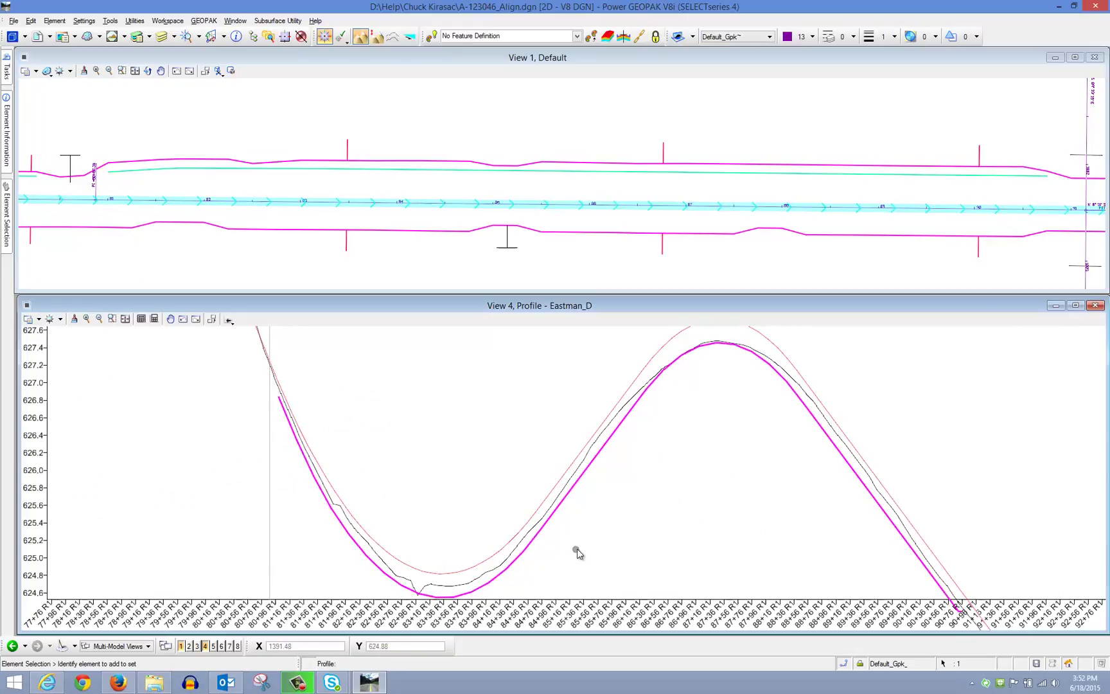
scroll(584, 547, down, 2)
Step: Set the left projected segment's Feature Name to LT_BOC1 and store it in job99.gpk
scroll(661, 535, down, 1)
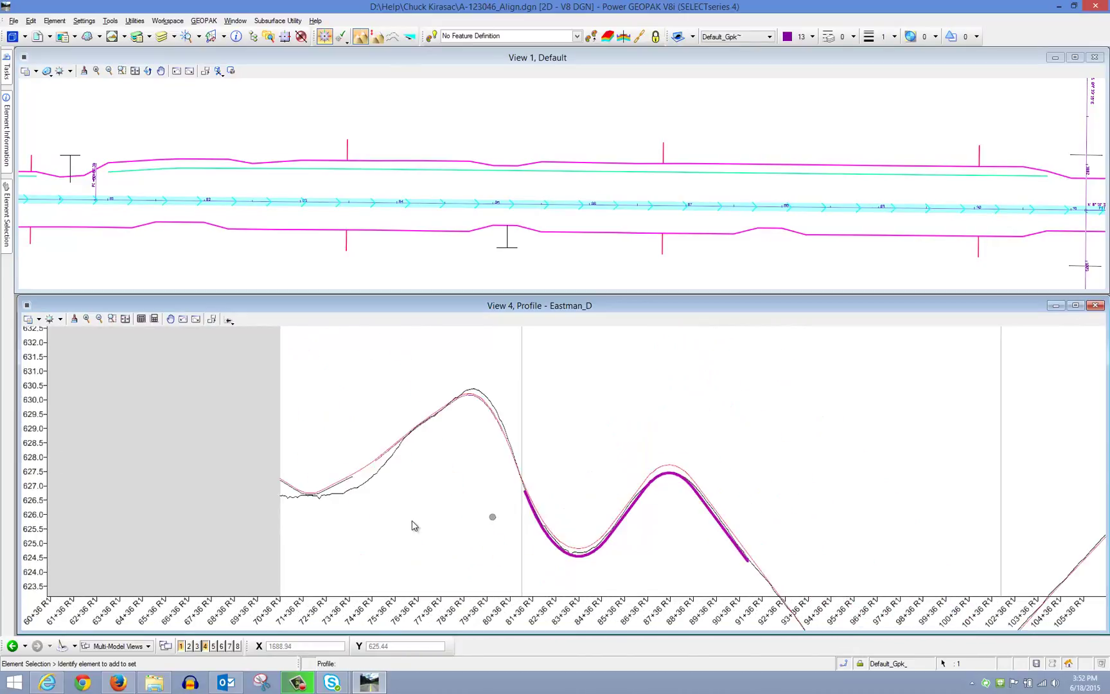
scroll(346, 488, up, 3)
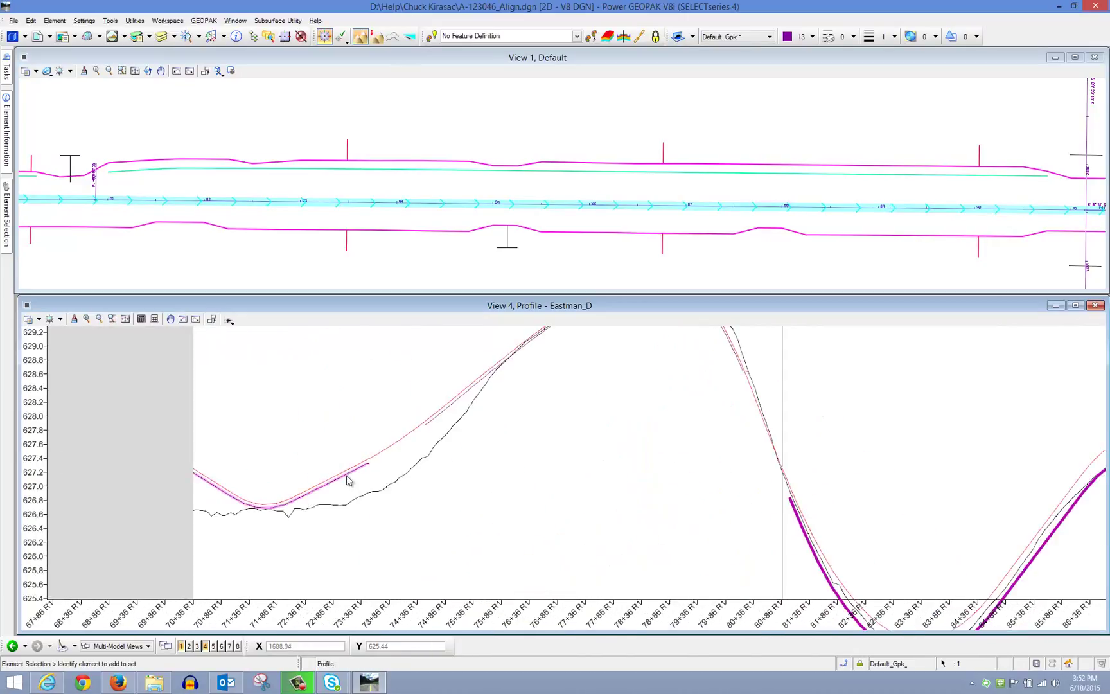
click(350, 475)
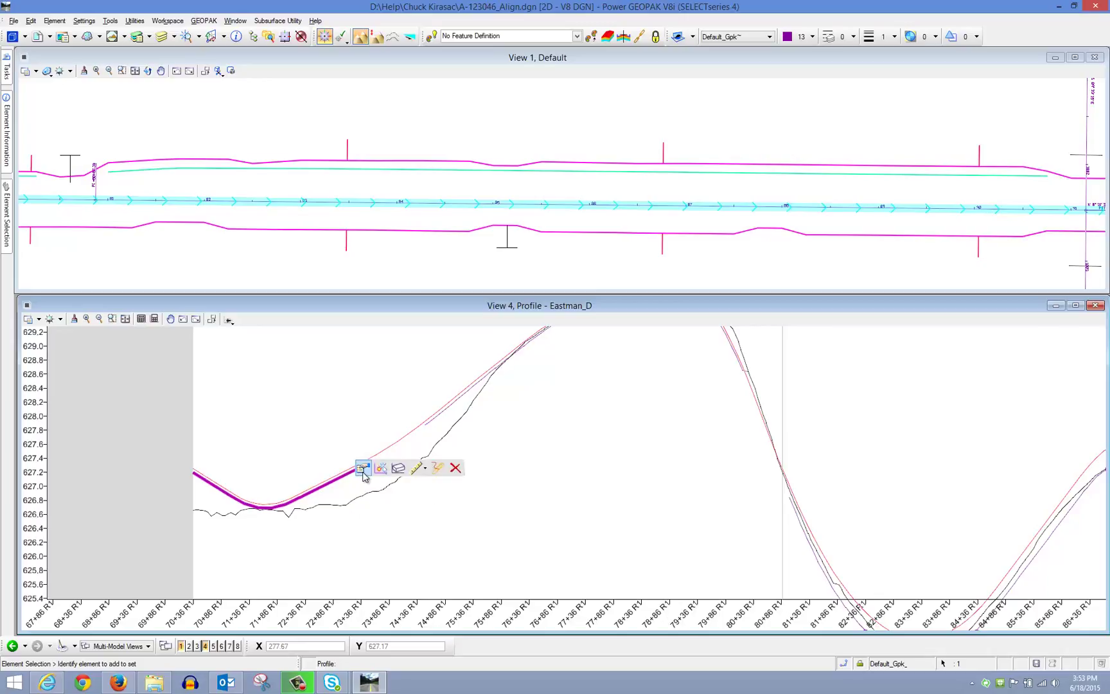
click(363, 473)
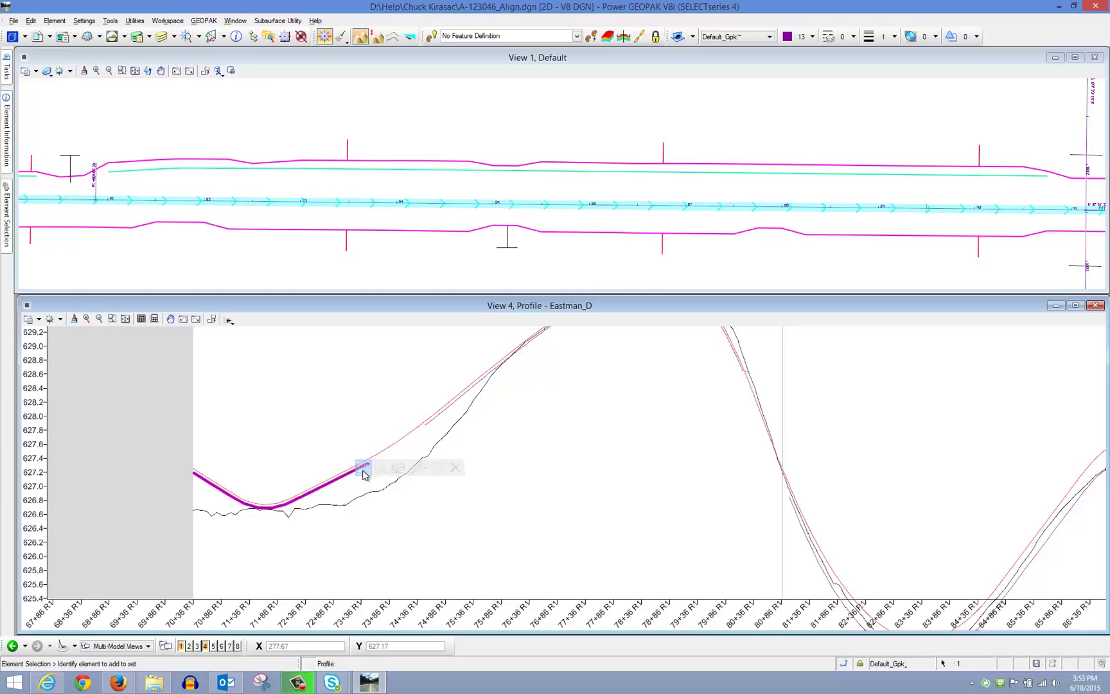
click(480, 470)
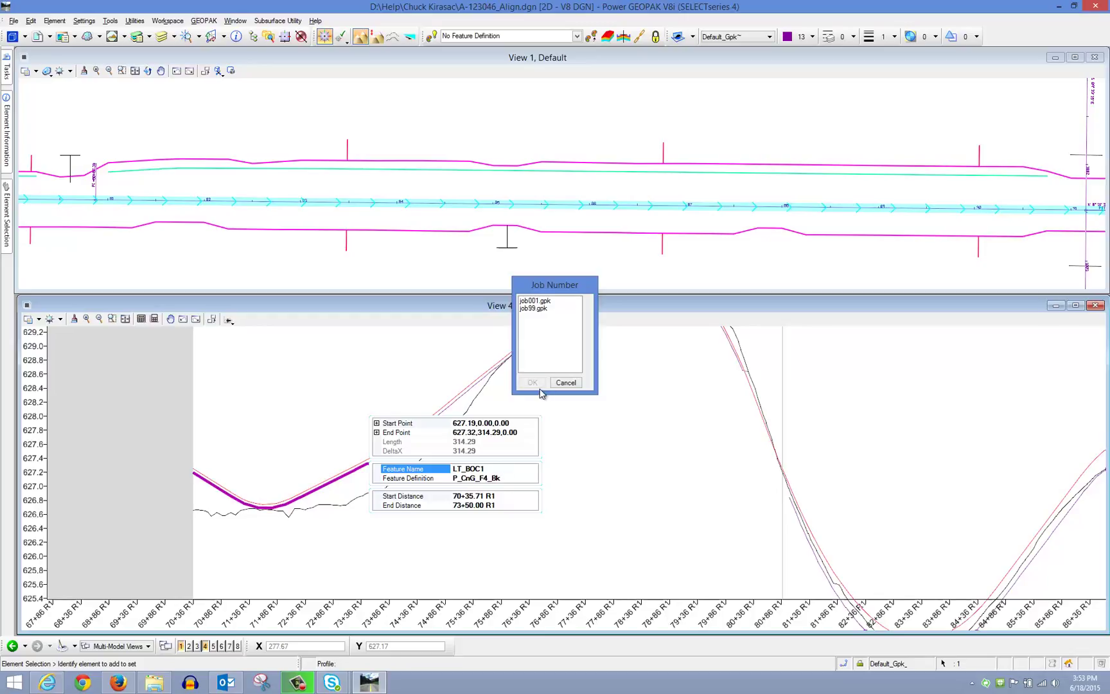
click(538, 308)
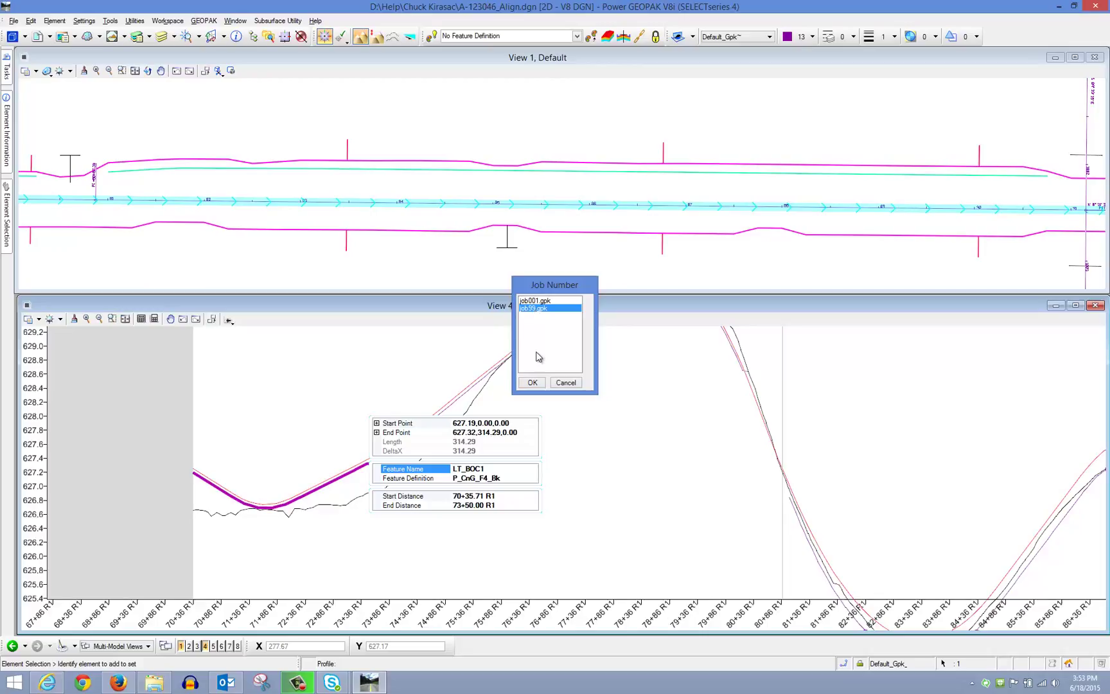
click(532, 383)
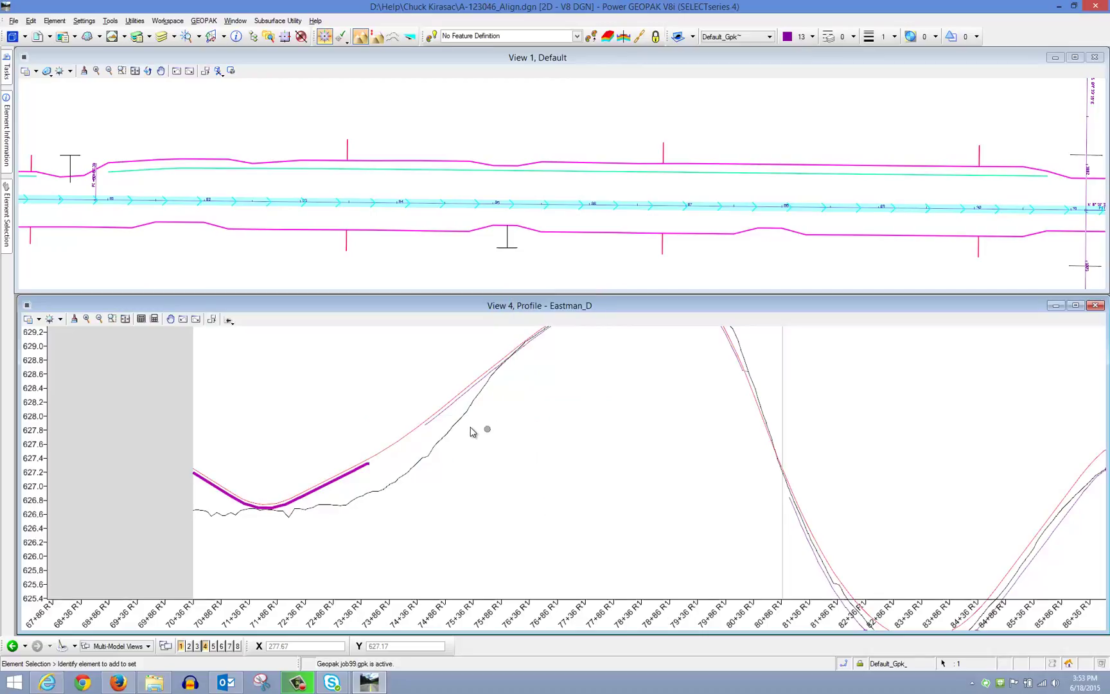
Step: Name the middle projected segment (stations 74+50–80+25) LT_BOC2
click(453, 408)
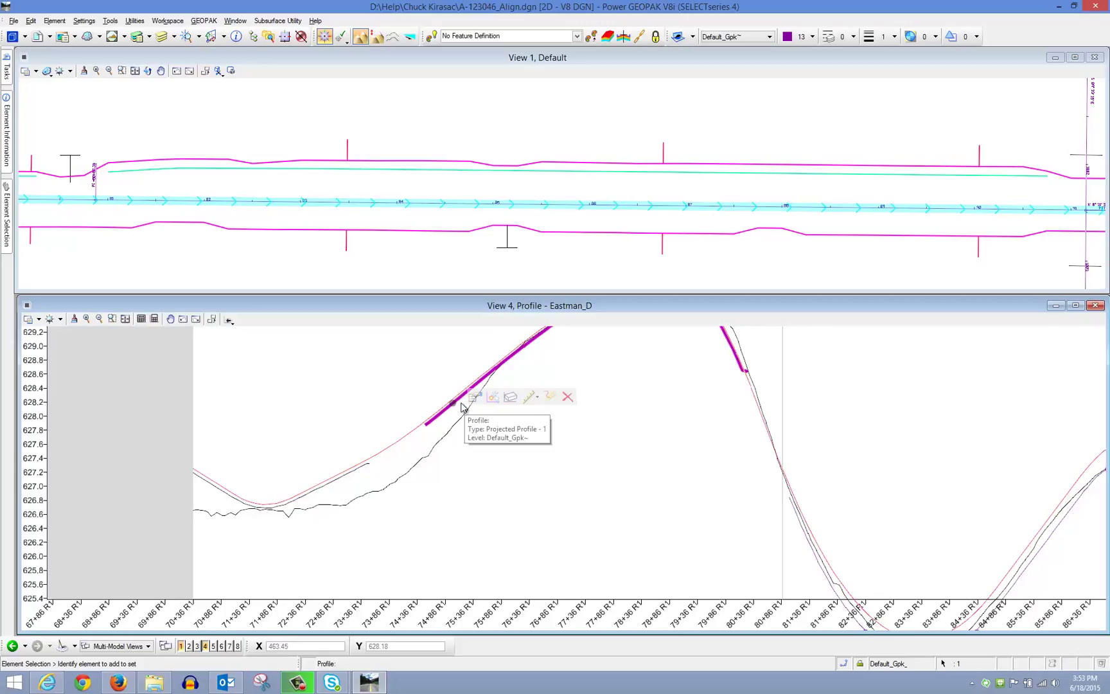
mouse_move(616, 421)
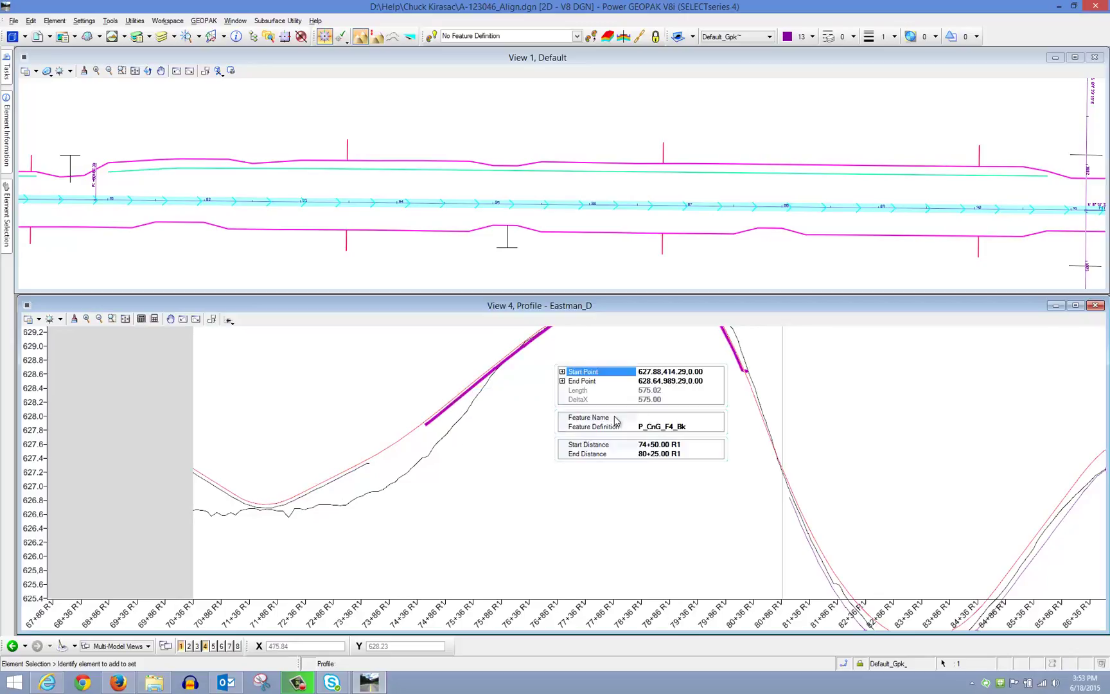
click(652, 419)
text(LT_BOC2)
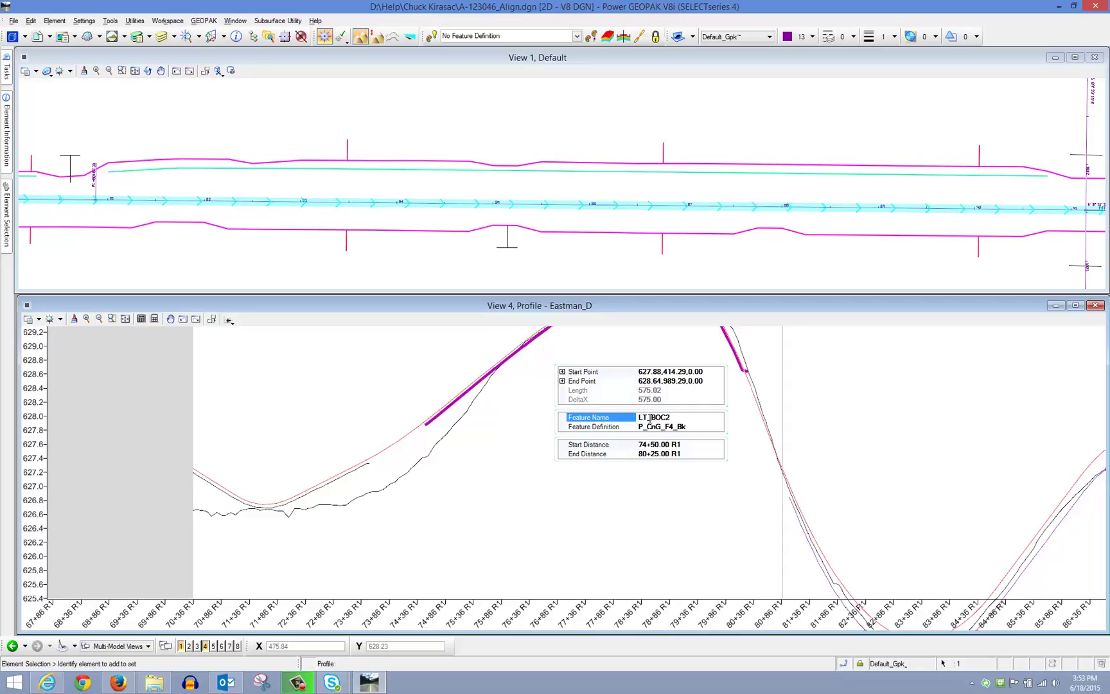
Step: Name the right-hand projected segment (stations 81+00–90+75) LT_BOC3
click(795, 524)
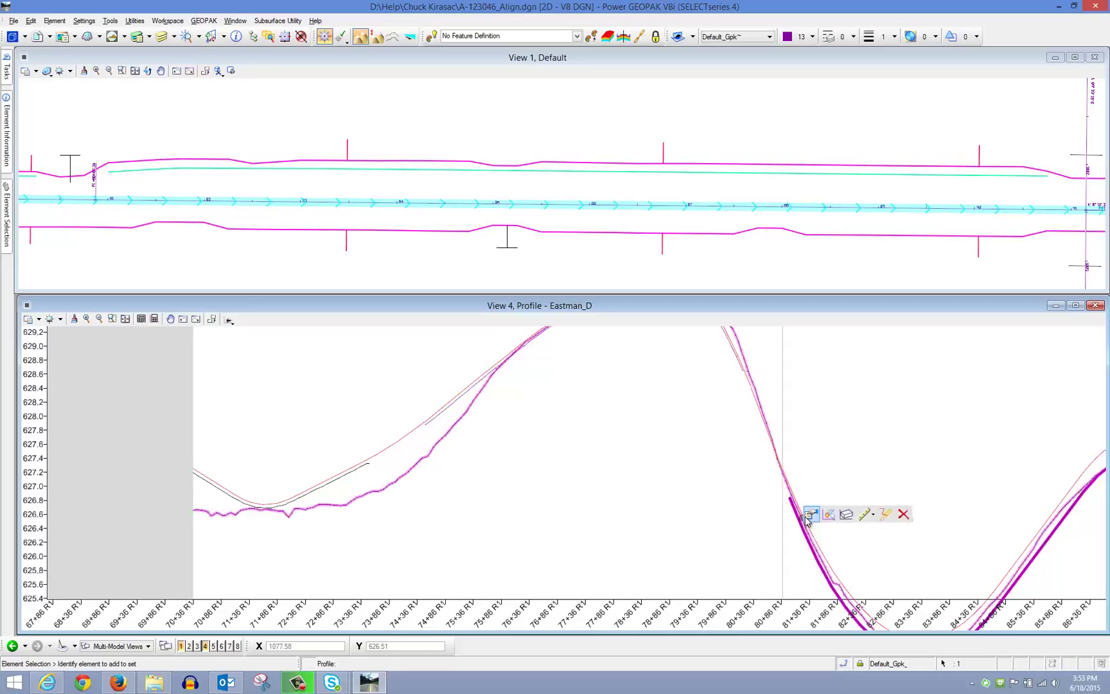
mouse_move(808, 519)
click(909, 514)
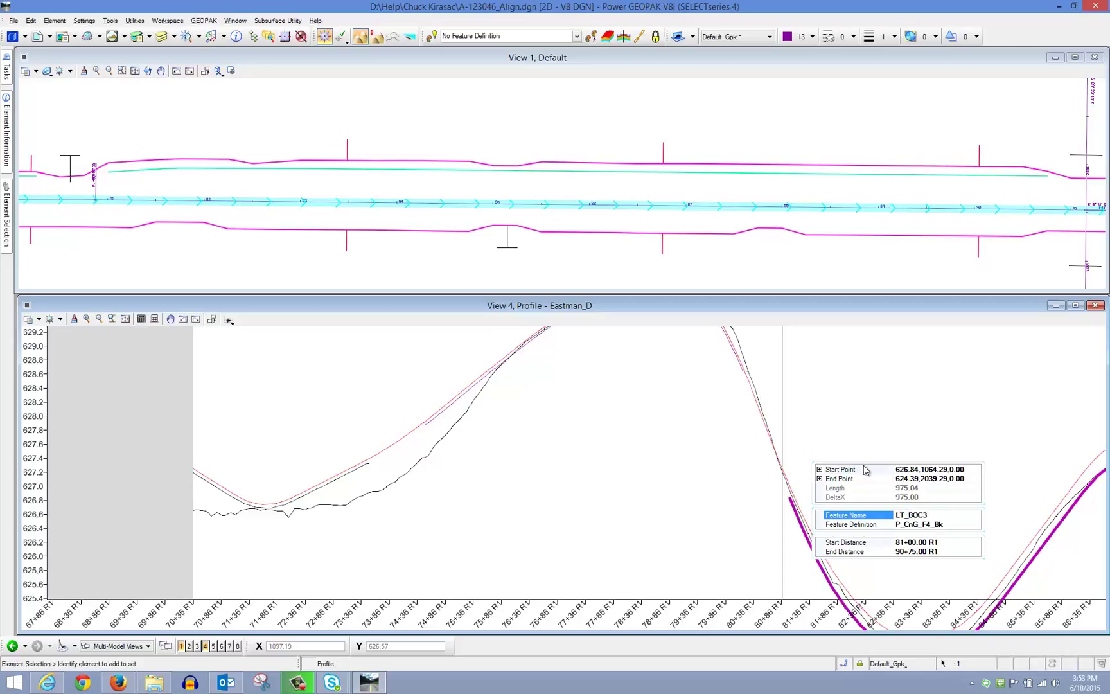
scroll(508, 443, down, 3)
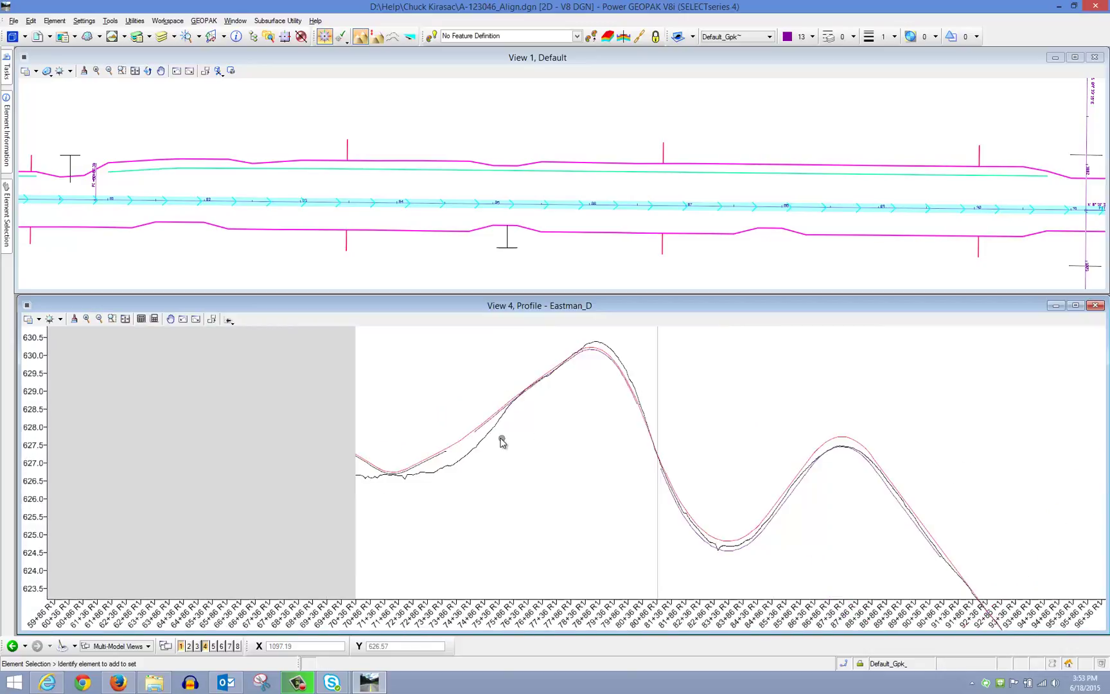
Step: Open Coordinate Geometry from GEOPAK > ROAD > Geometry working in job 99
click(204, 21)
mouse_move(212, 34)
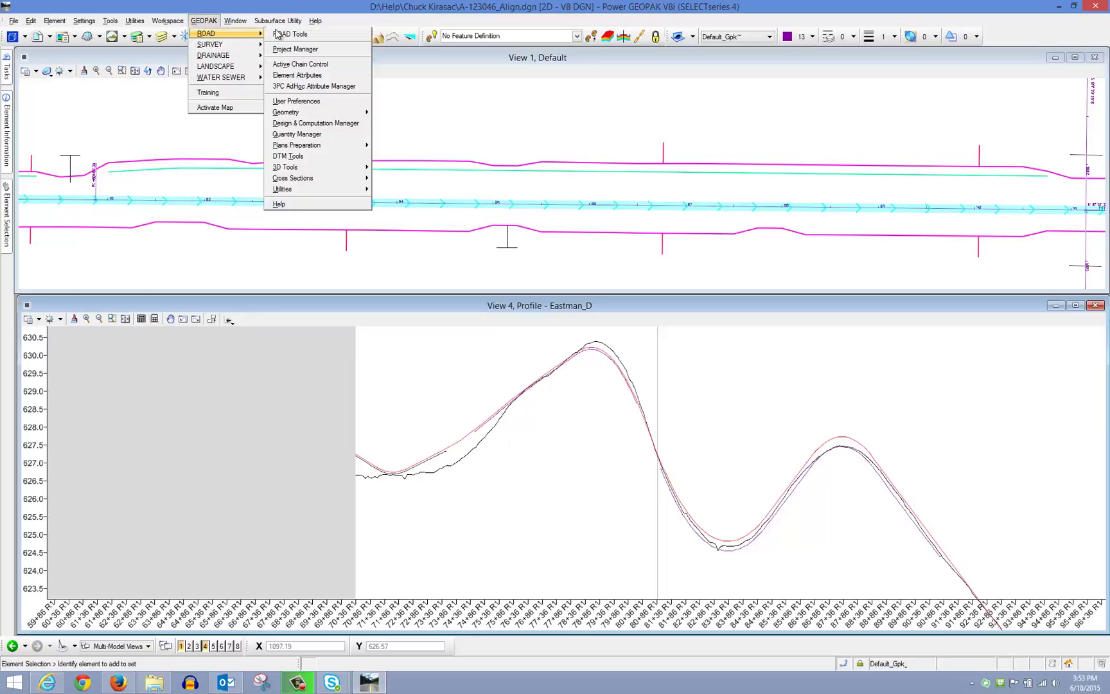
mouse_move(343, 115)
click(404, 114)
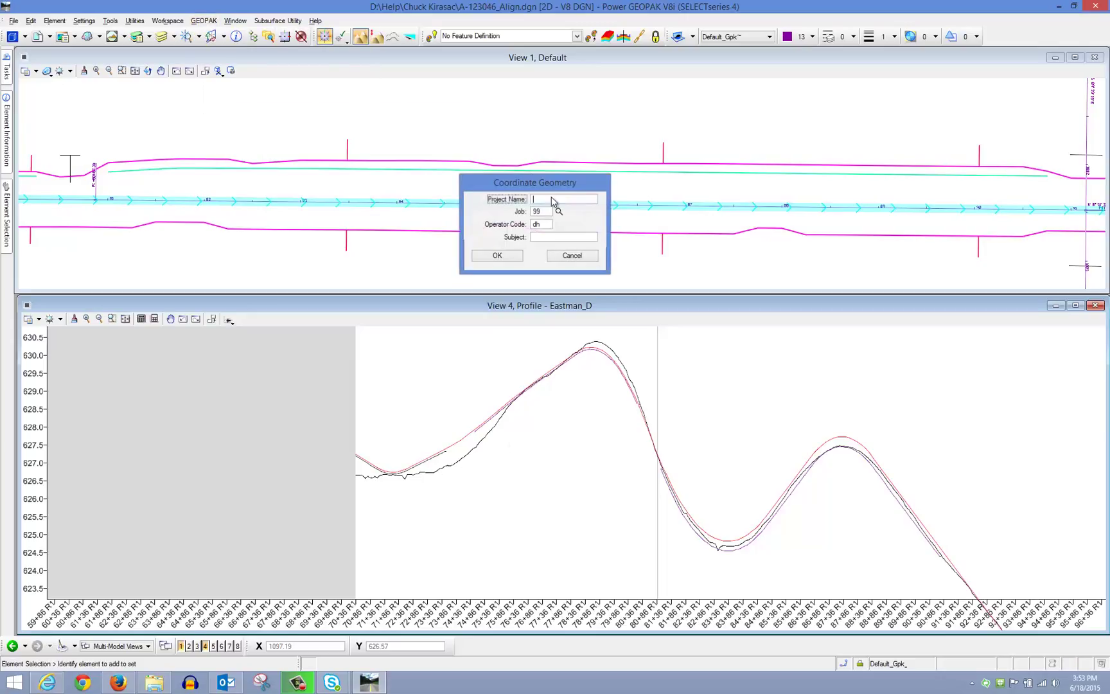
click(502, 258)
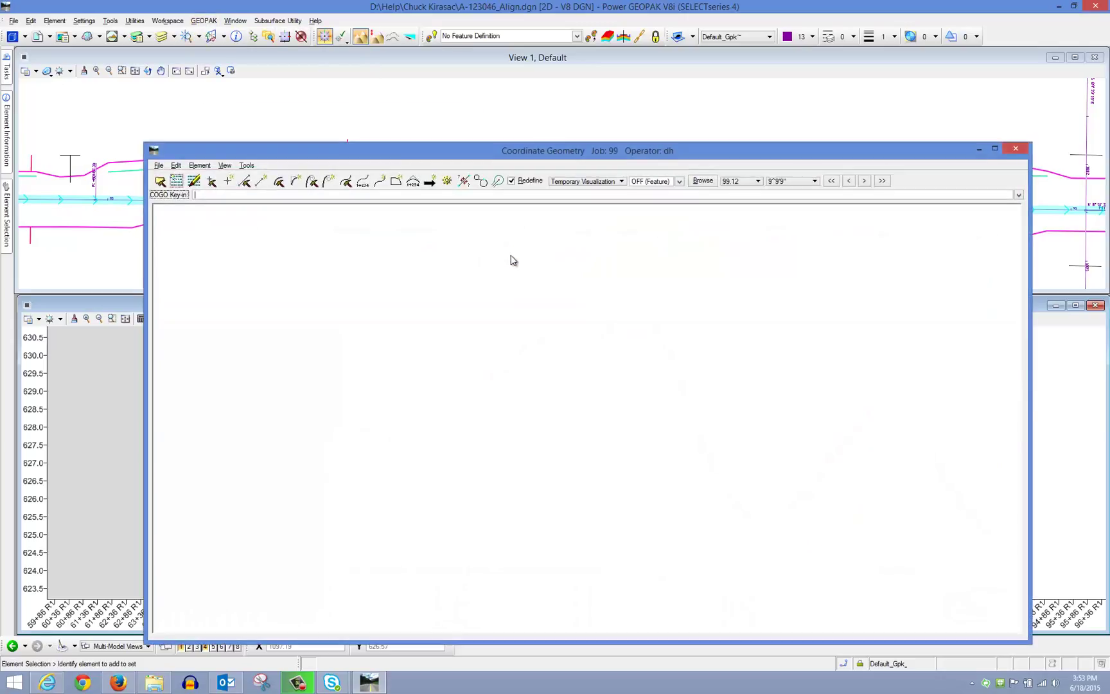
Step: Print LT_BOC1 from the Navigator: 41 VPIs from 70+35.71 to 73+50.00
click(447, 181)
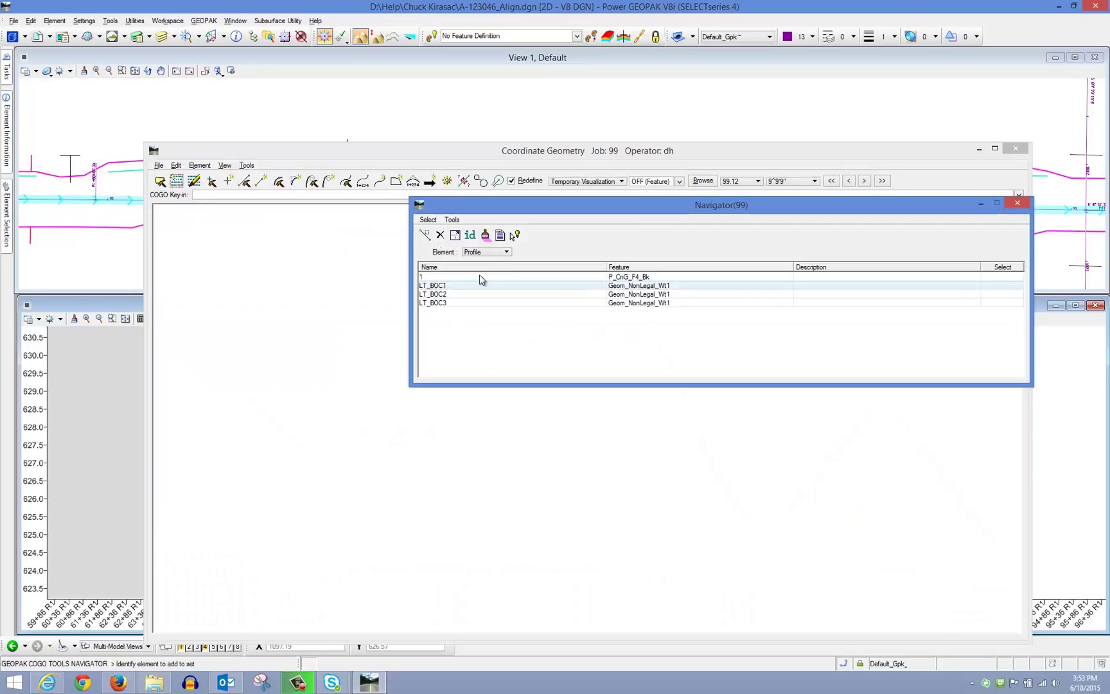
click(482, 285)
click(501, 235)
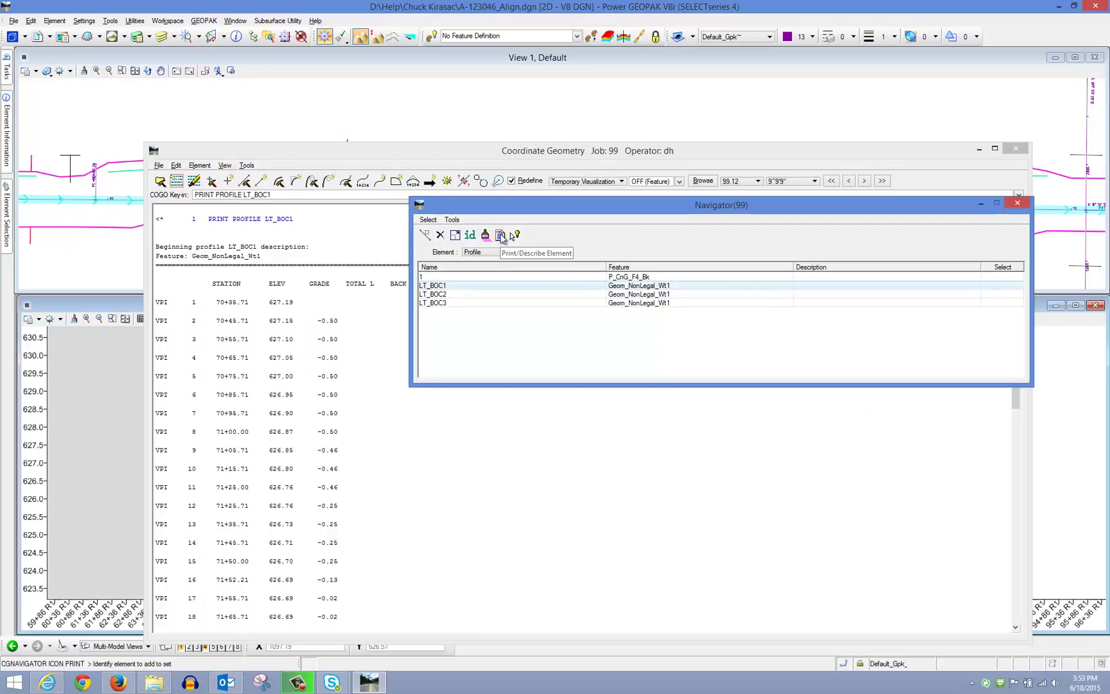
drag(508, 204, 592, 200)
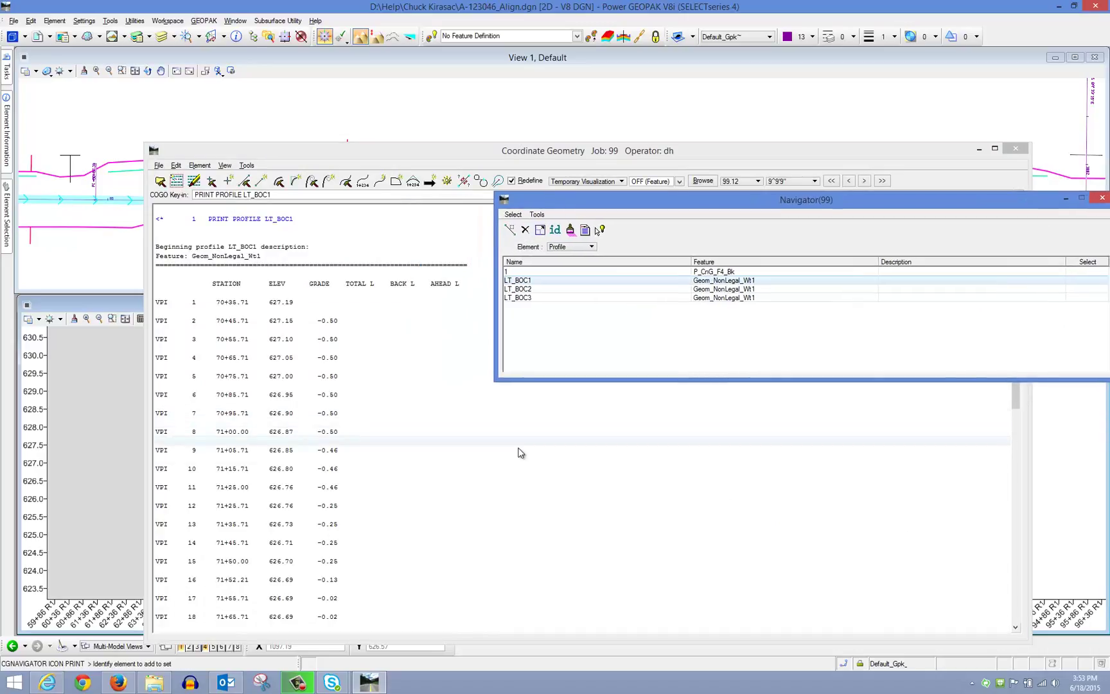
drag(1013, 394, 784, 638)
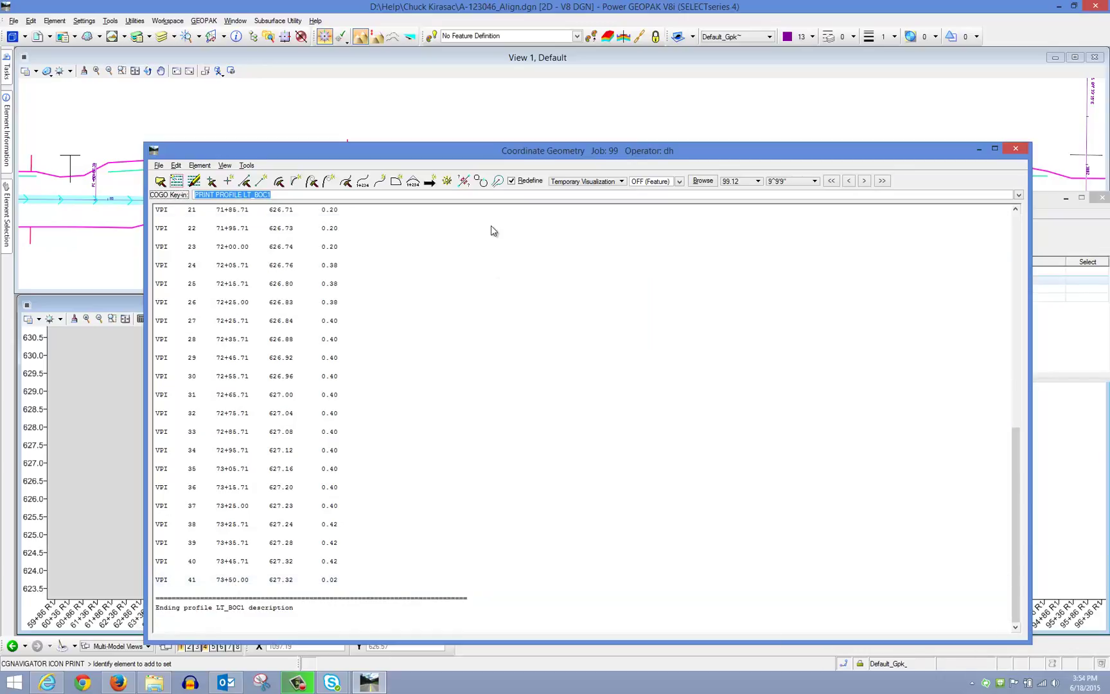
click(447, 180)
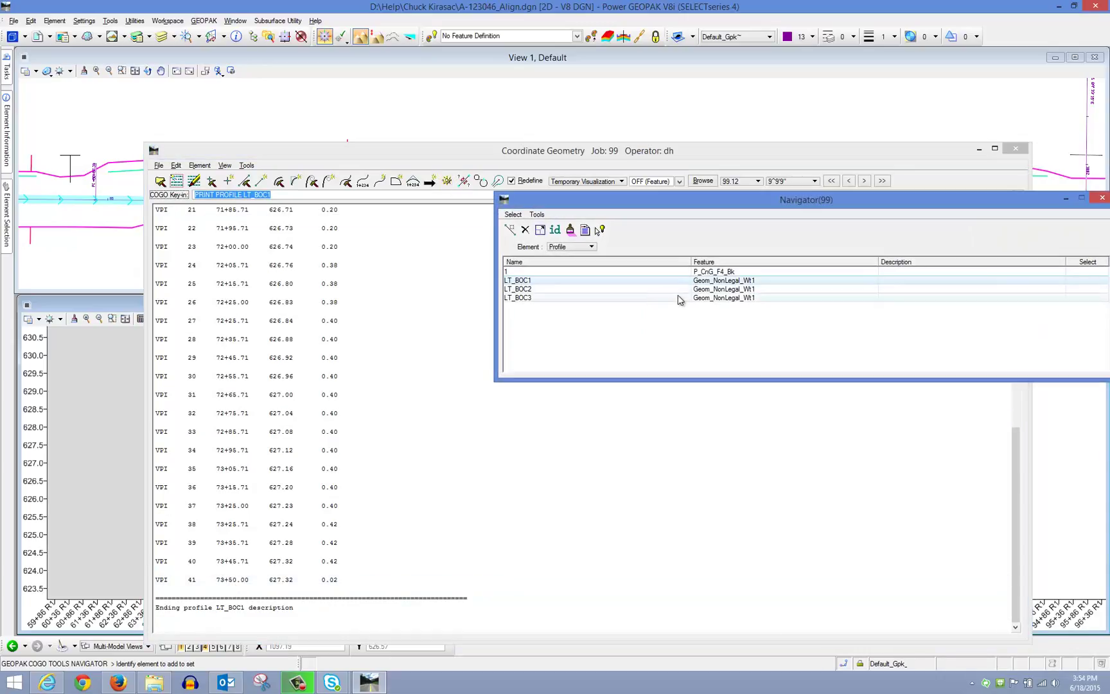
Step: Print the LT_BOC2 profile description (76 VPIs, 74+50.00–80+25.00) to the COGO listing
click(619, 290)
click(585, 230)
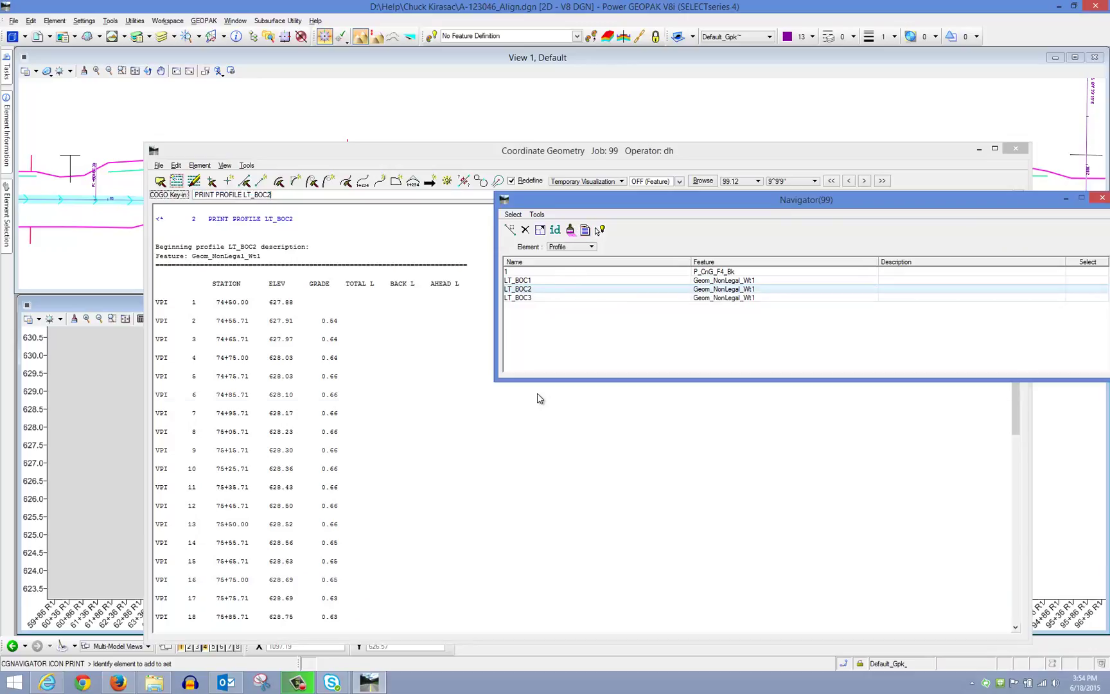
click(242, 303)
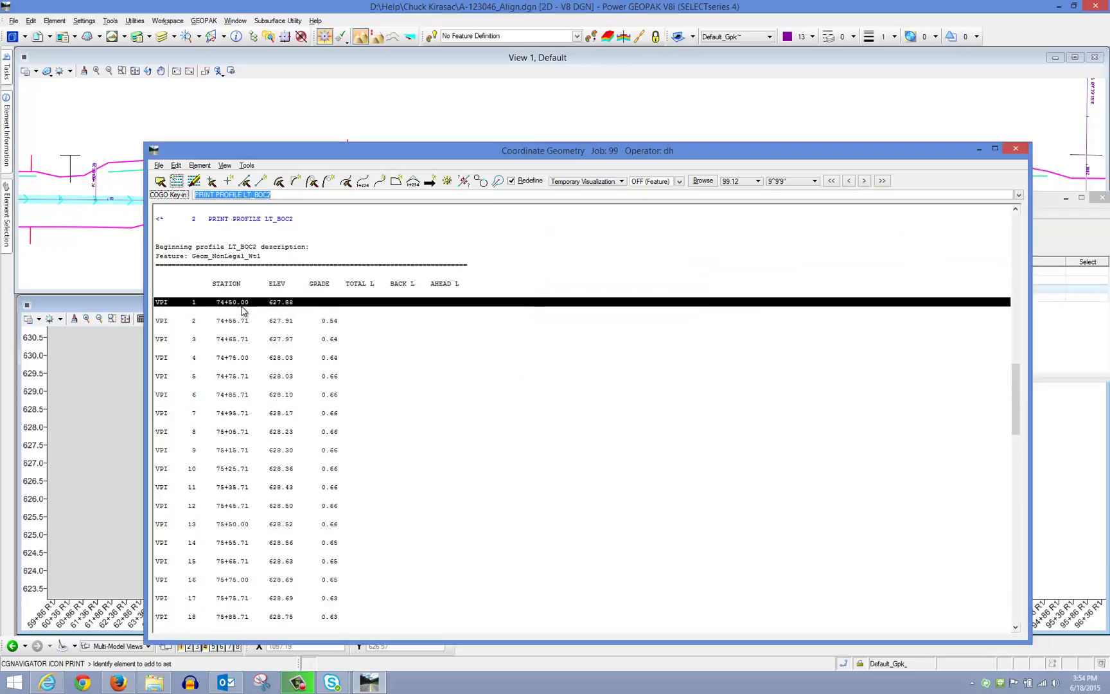
drag(1015, 393, 1012, 603)
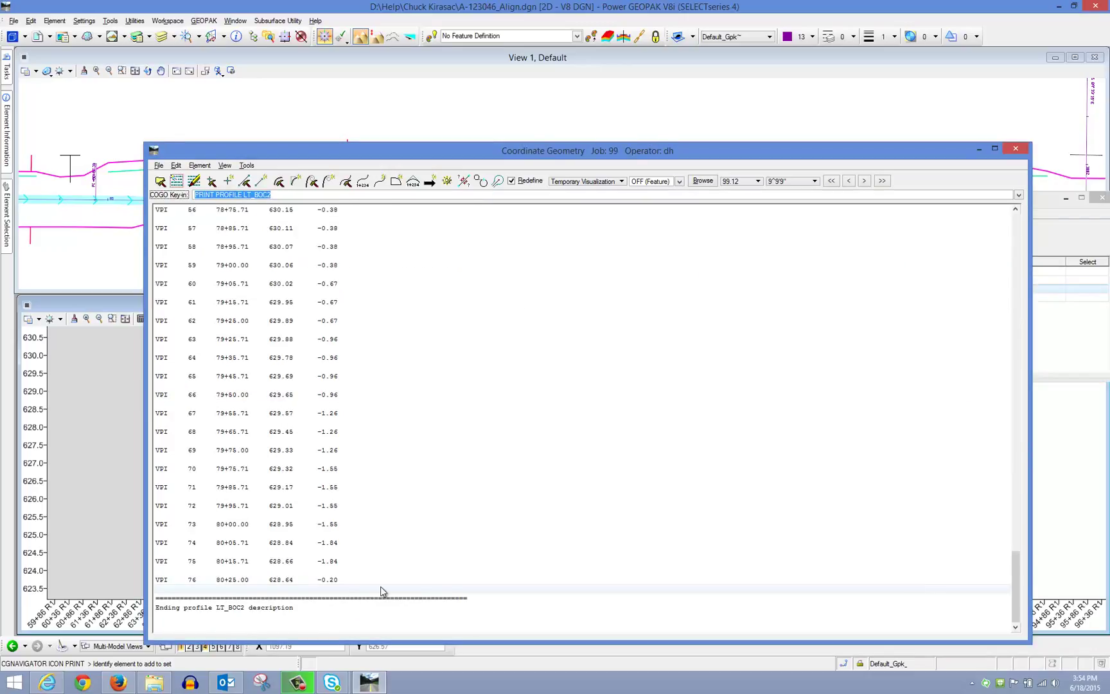
Step: Print the LT_BOC3 profile description, starting at 81+00.00, from job 99 to COGO
click(430, 181)
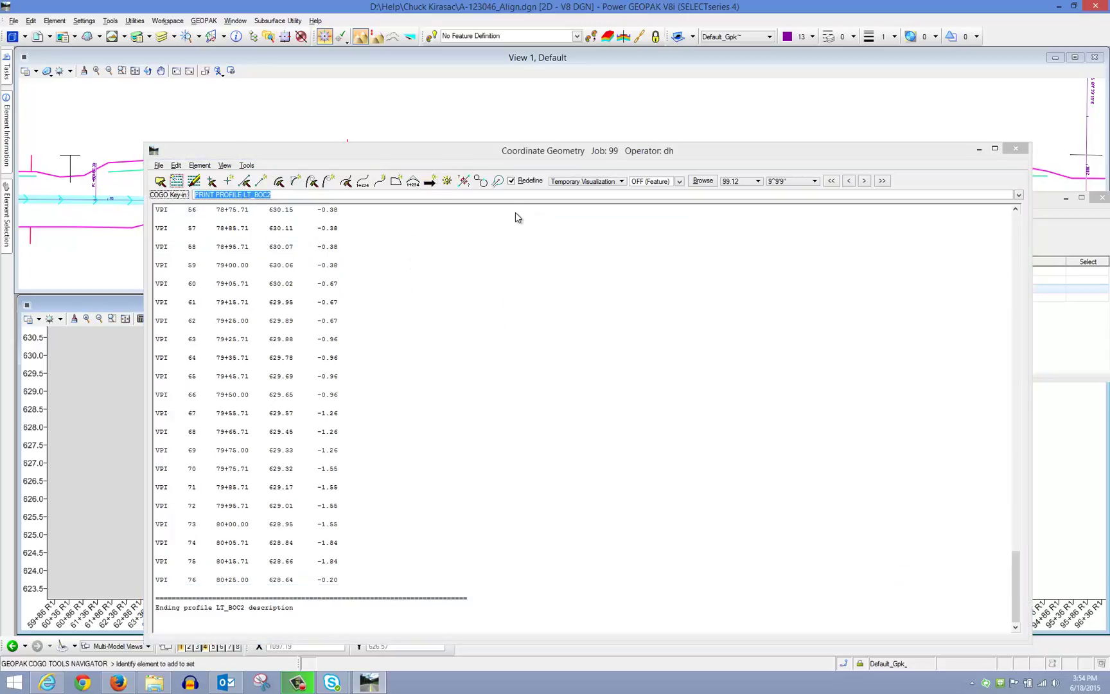
click(557, 297)
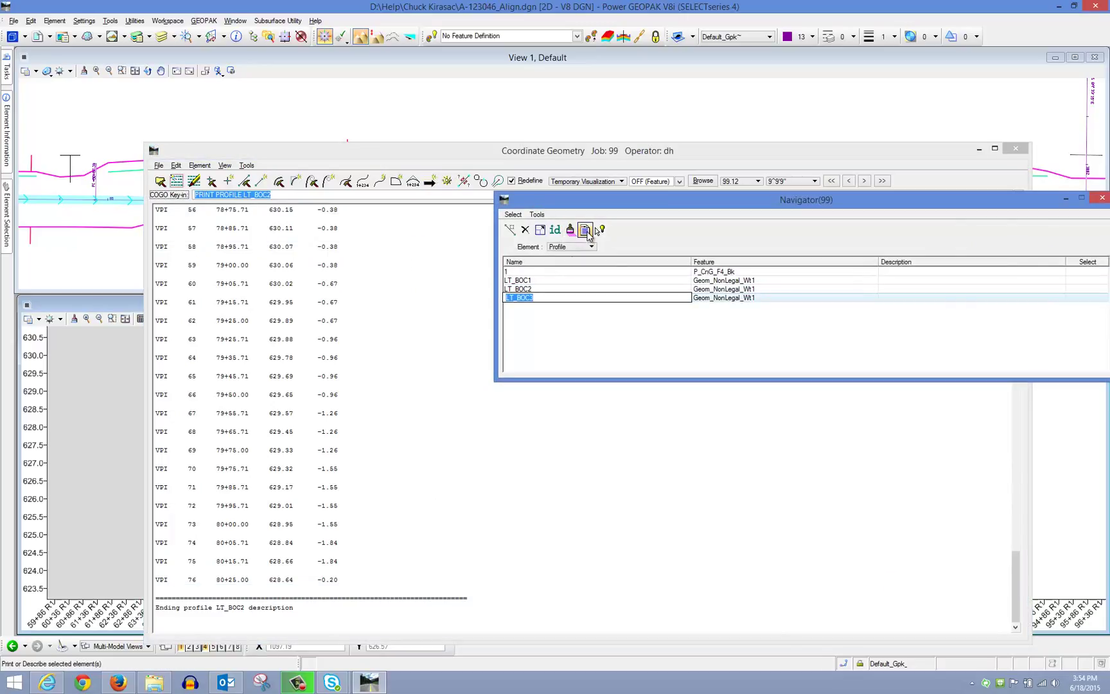
click(587, 230)
click(234, 310)
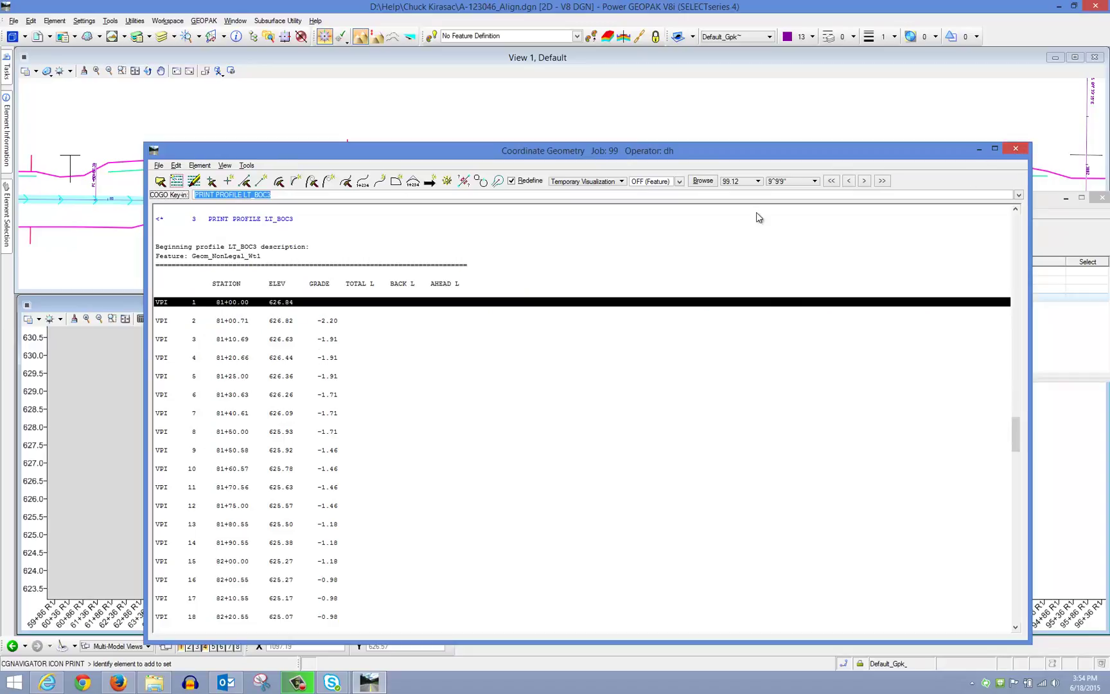
scroll(347, 384, down, 3)
scroll(347, 384, up, 2)
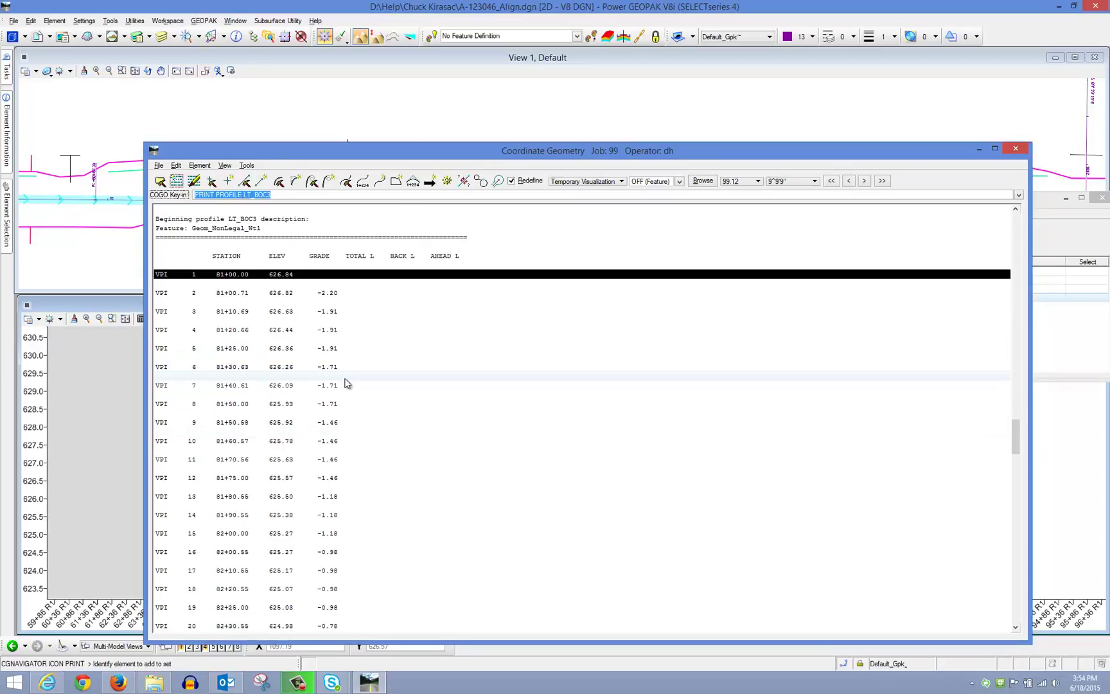